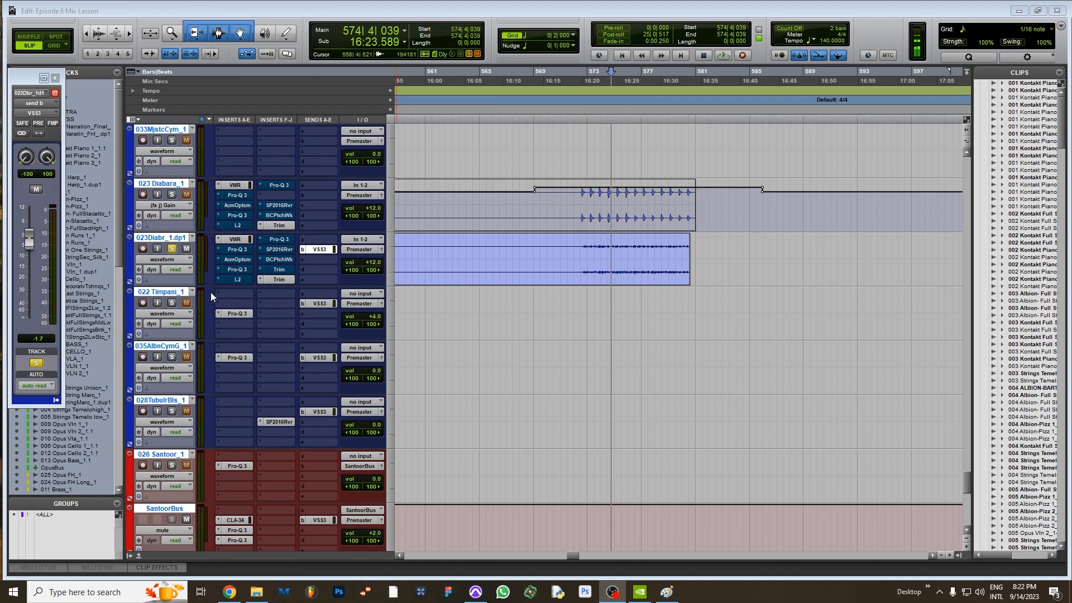
Audition the duplicated Diabara track from around bar 573 with its VSS3 send fully down, and raise the send to -2.5 dB.
key("space")
left_click_drag(28, 239, 35, 329)
left_click(590, 73)
key("space")
key("space")
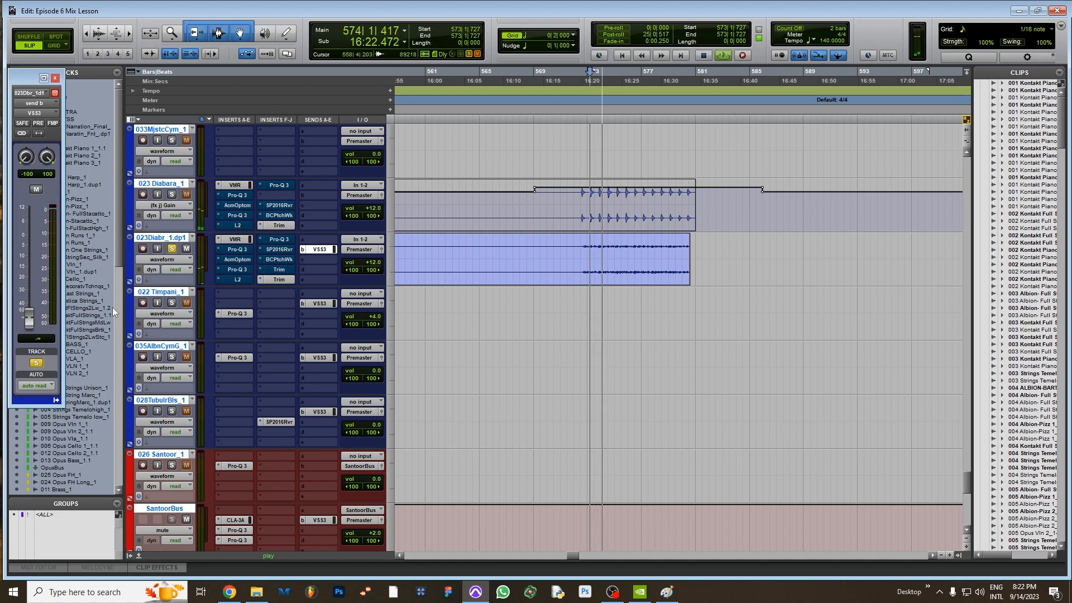
left_click_drag(29, 322, 29, 244)
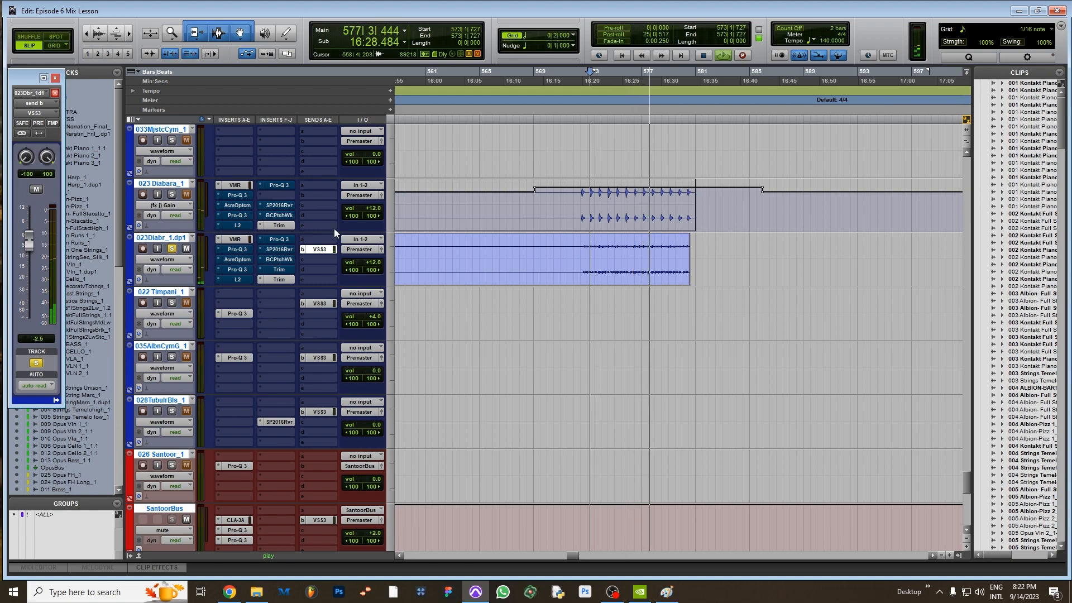
left_click(619, 75)
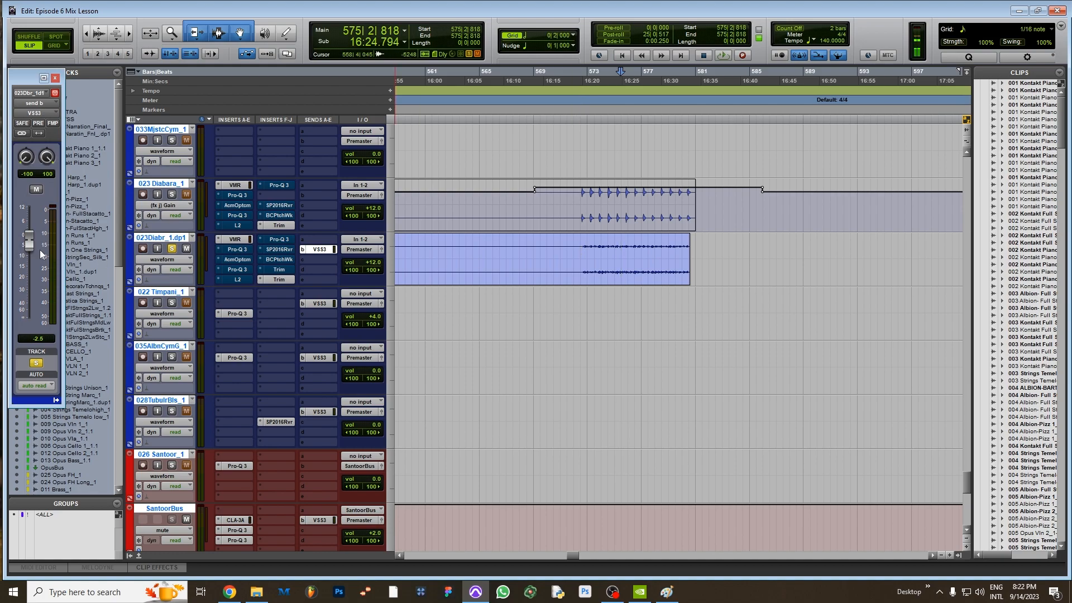
Sweep the duplicated Diabara track's VSS3 send down to minimum and bring it back up to -10.2 dB.
mouse_move(32, 245)
left_mouse_down()
mouse_move(34, 306)
mouse_move(32, 256)
left_mouse_up()
left_click_drag(30, 254, 28, 327)
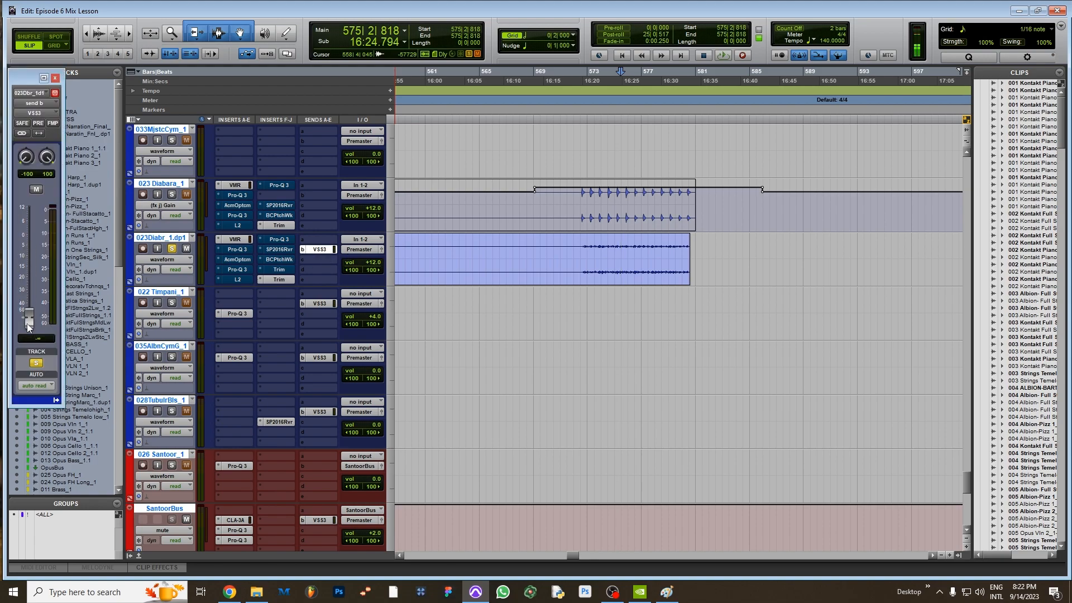
left_click_drag(29, 324, 29, 310)
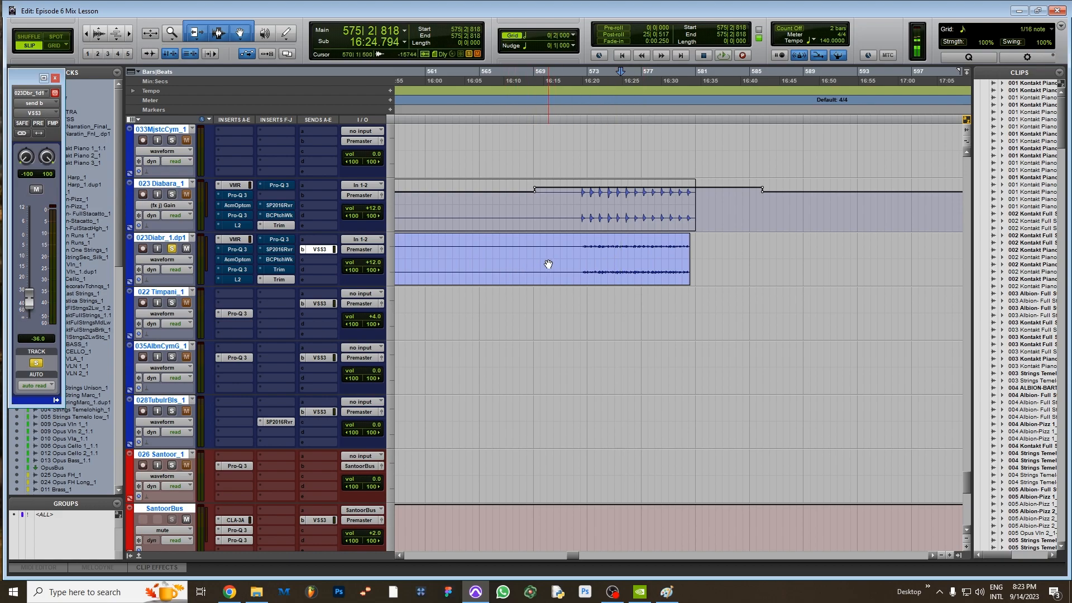
mouse_move(29, 303)
left_mouse_down()
mouse_move(33, 241)
mouse_move(33, 258)
left_mouse_up()
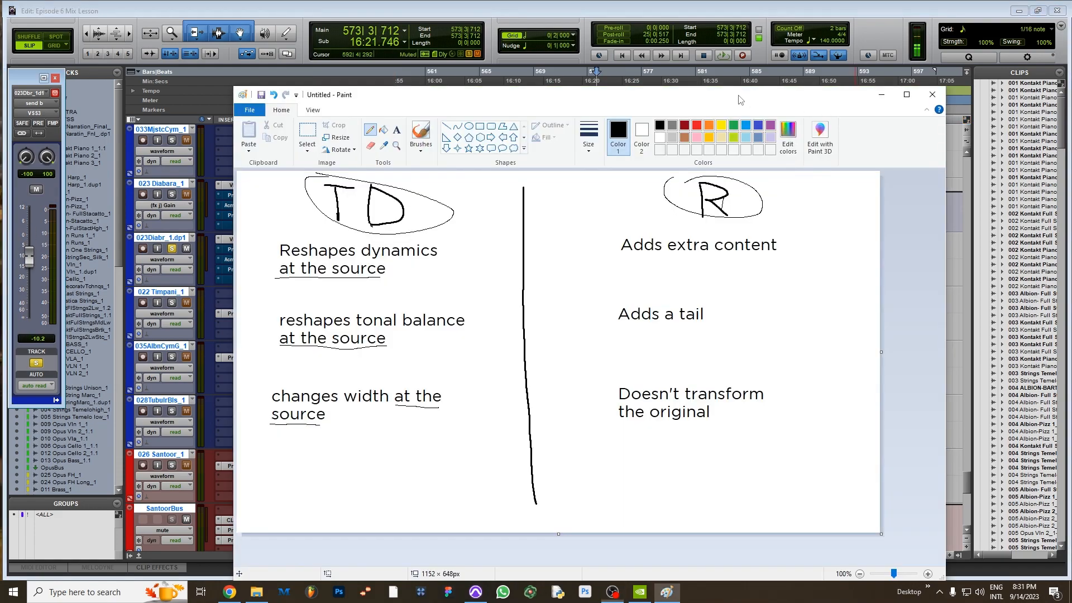
Review the TD versus R comparison sketch in Paint, then minimize it to return to the Pro Tools session.
left_click_drag(740, 99, 728, 89)
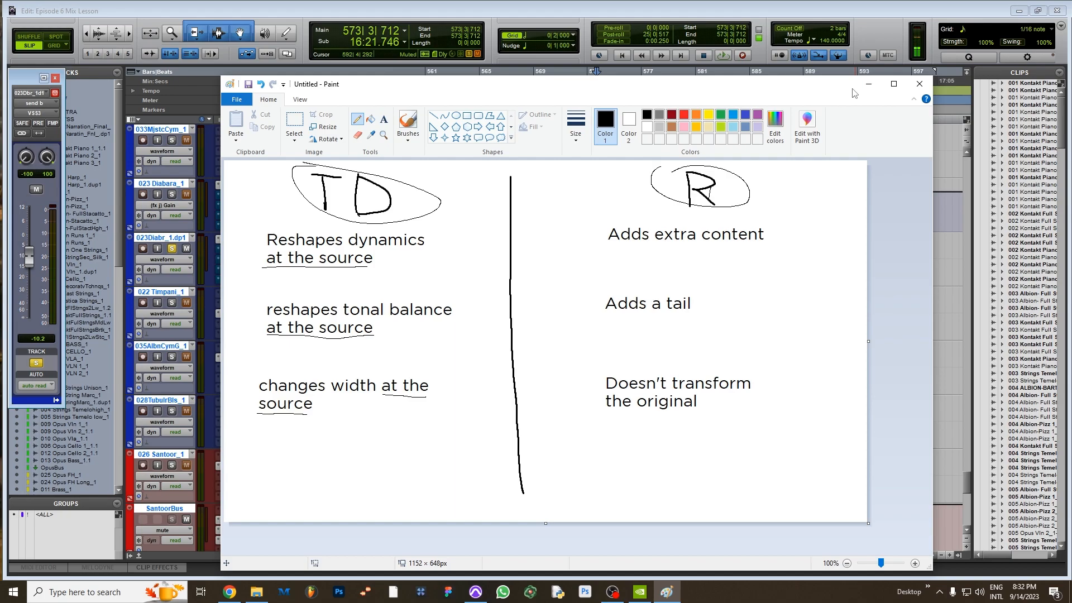
mouse_move(491, 87)
left_mouse_down()
mouse_move(441, 428)
mouse_move(479, 83)
left_mouse_up()
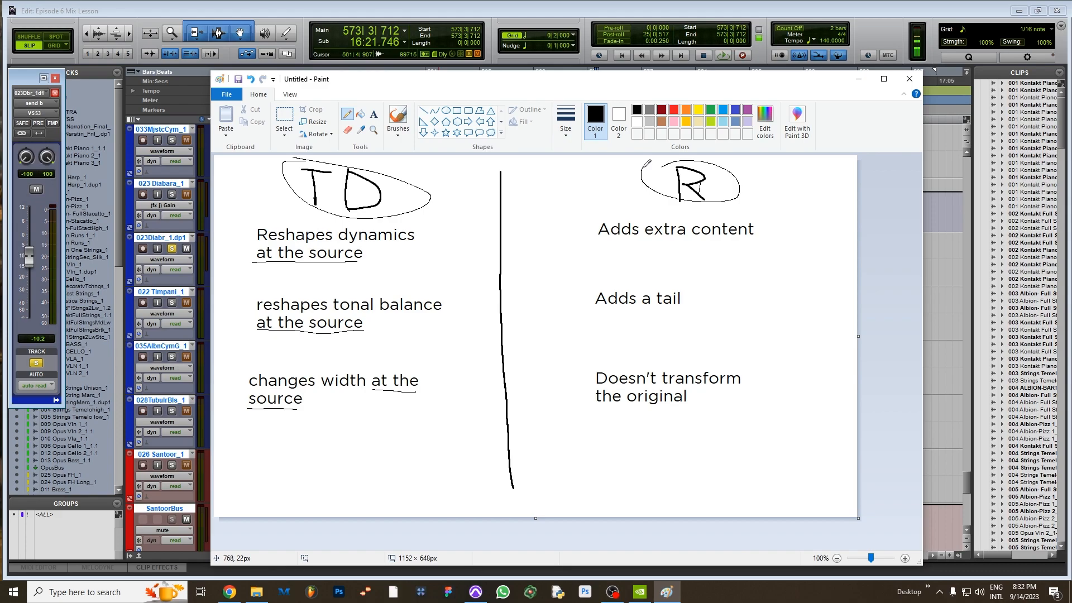
left_click(857, 79)
Play the duplicated Diabara track from around bar 574.
left_click(612, 77)
left_click(604, 76)
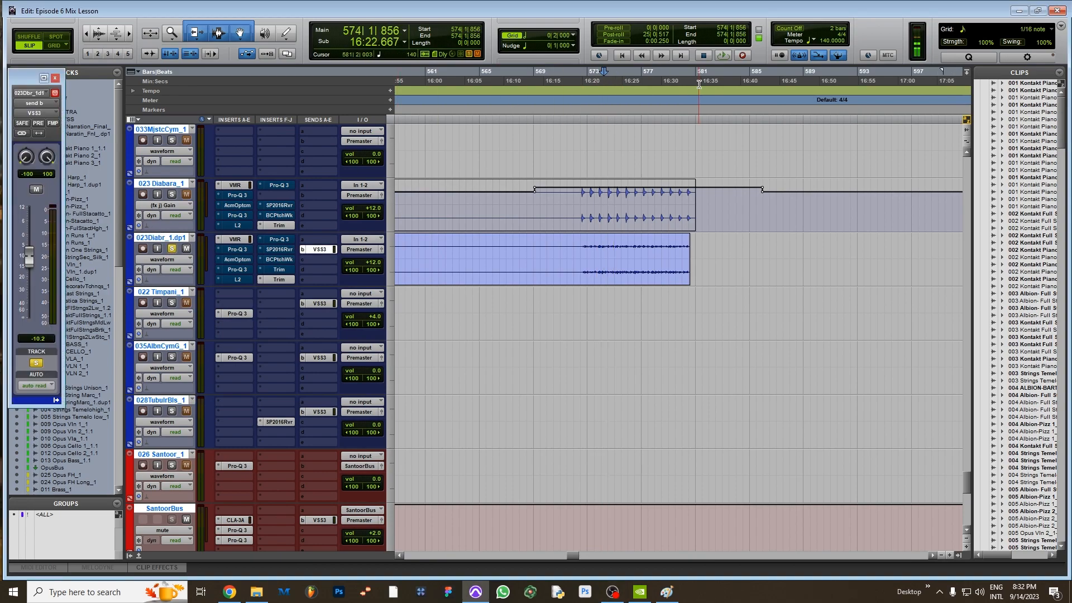
left_click(619, 75)
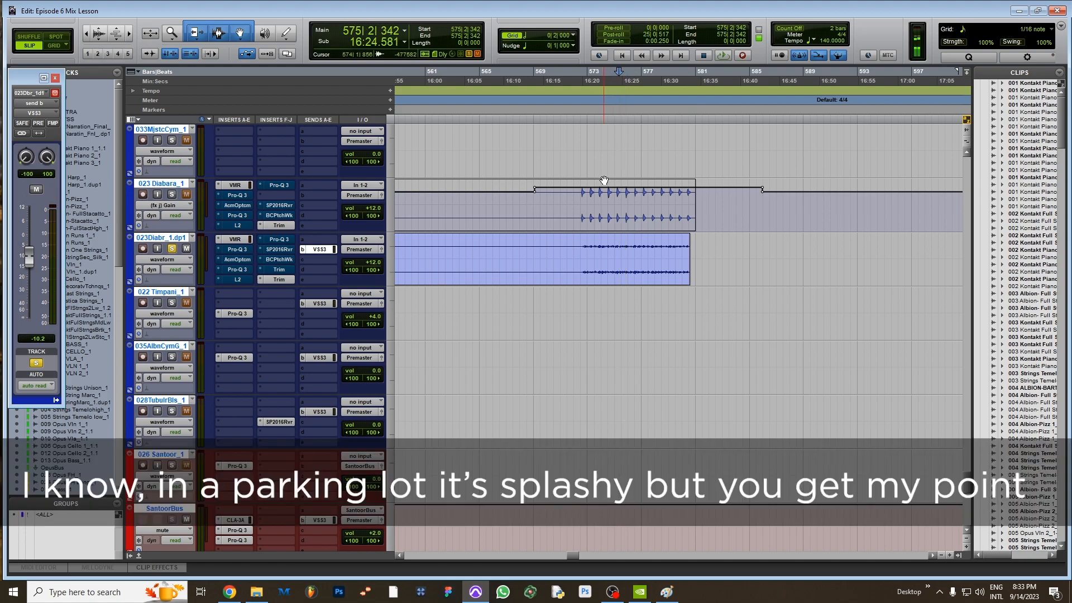
left_click(613, 74)
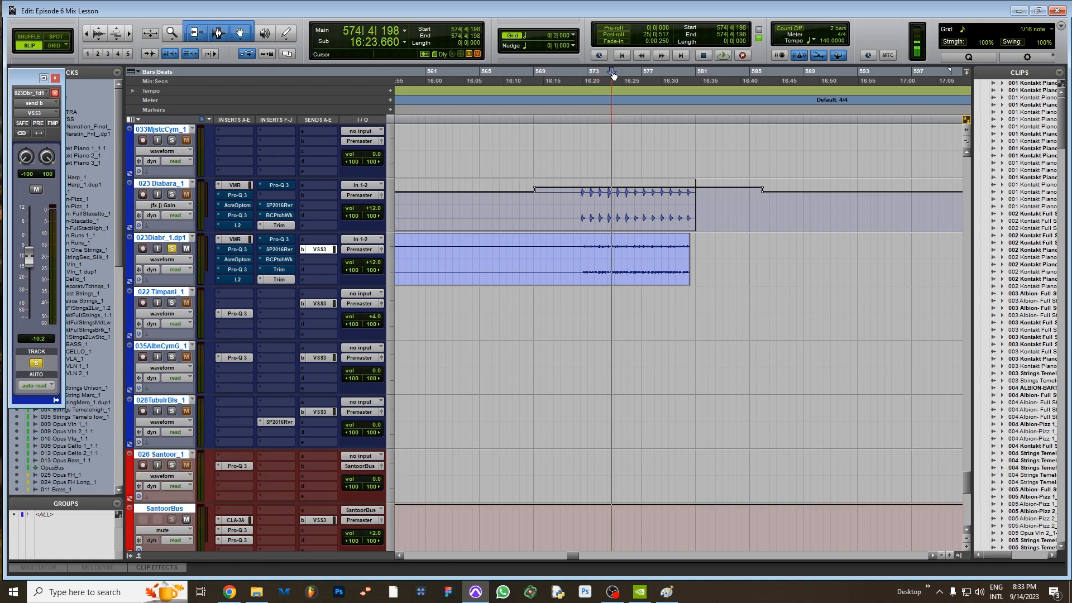
left_click(611, 75)
key("space")
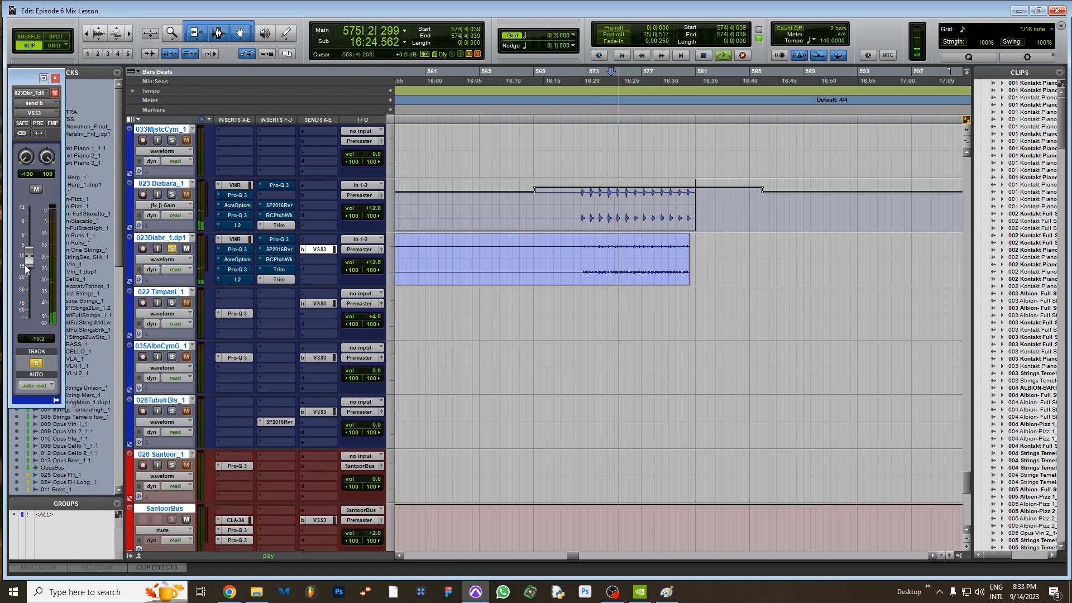
Try the VSS3 send at -3.0 dB during playback, then stop and lower it to about -9.4 dB.
left_click_drag(29, 257, 34, 247)
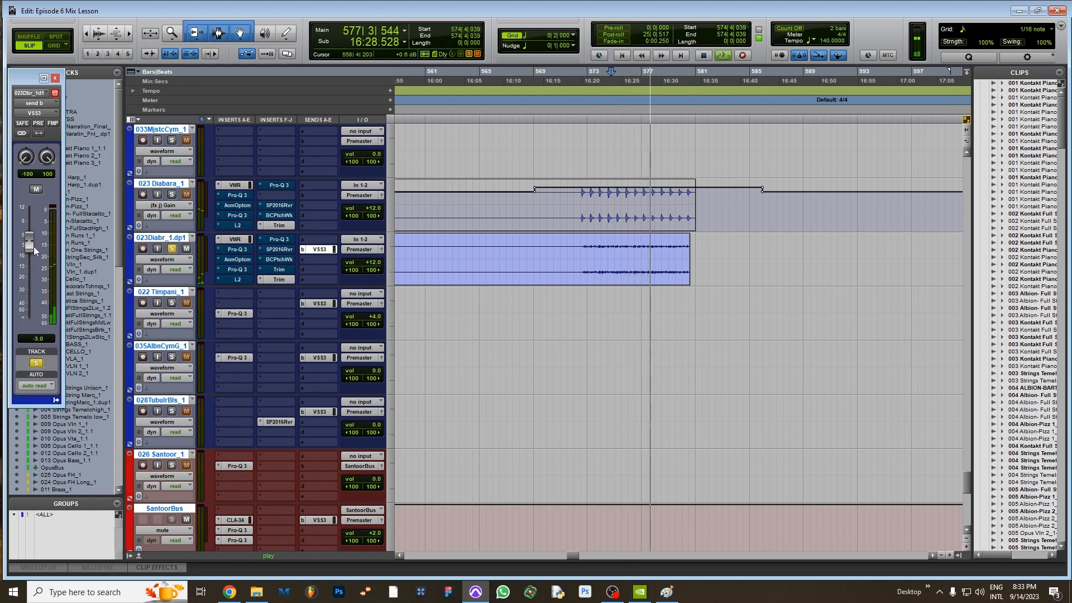
key("space")
left_click_drag(34, 246, 32, 256)
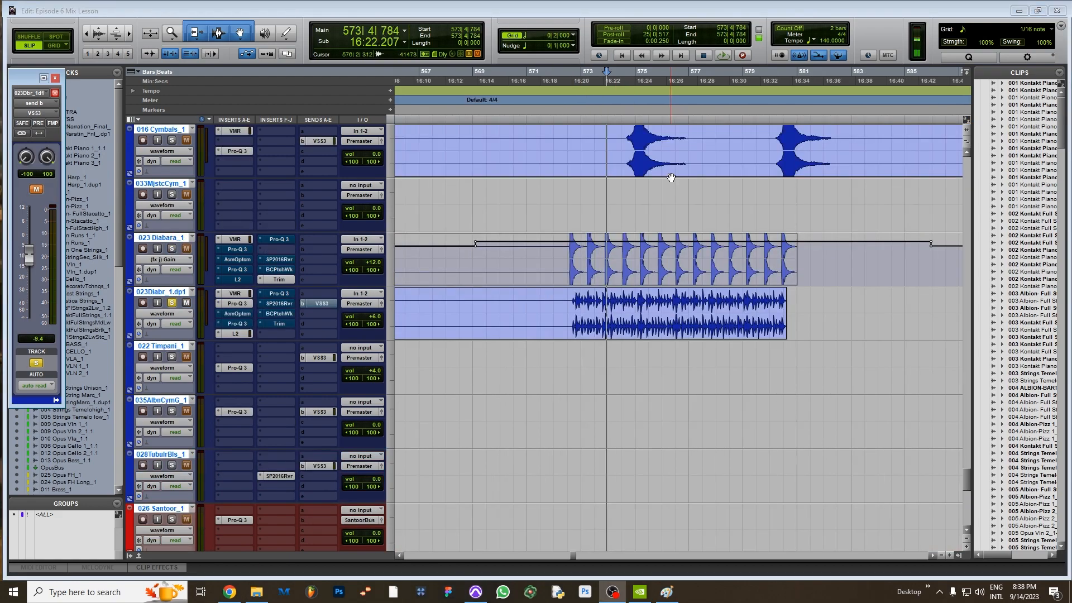
Open the Pro-Q 3 insert directly before L2 on the duplicated Diabara track and play from around bar 573.
left_click(597, 82)
left_click(590, 82)
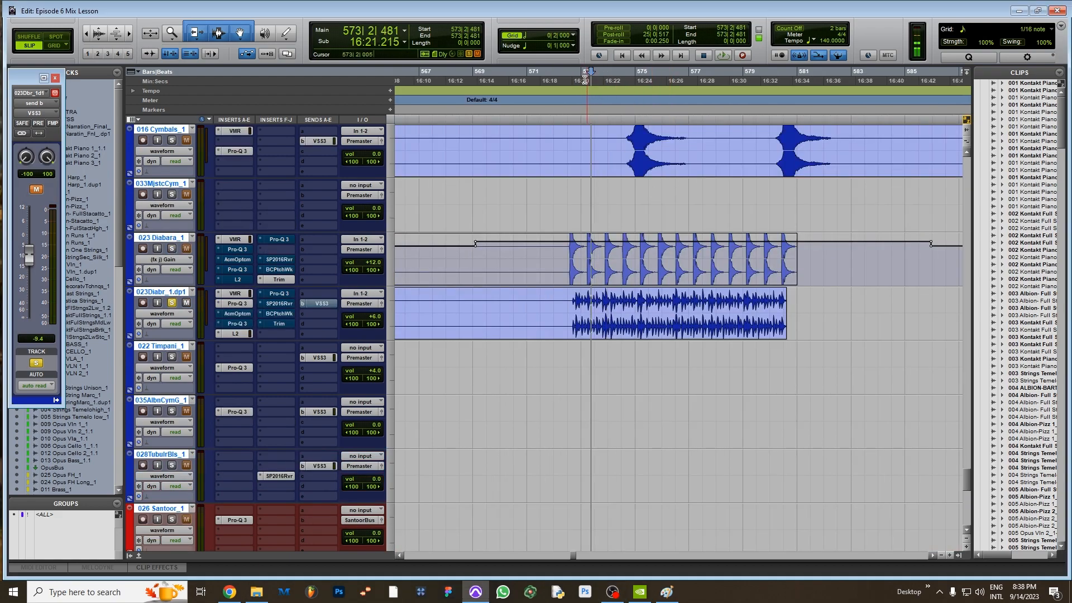
left_click(235, 324)
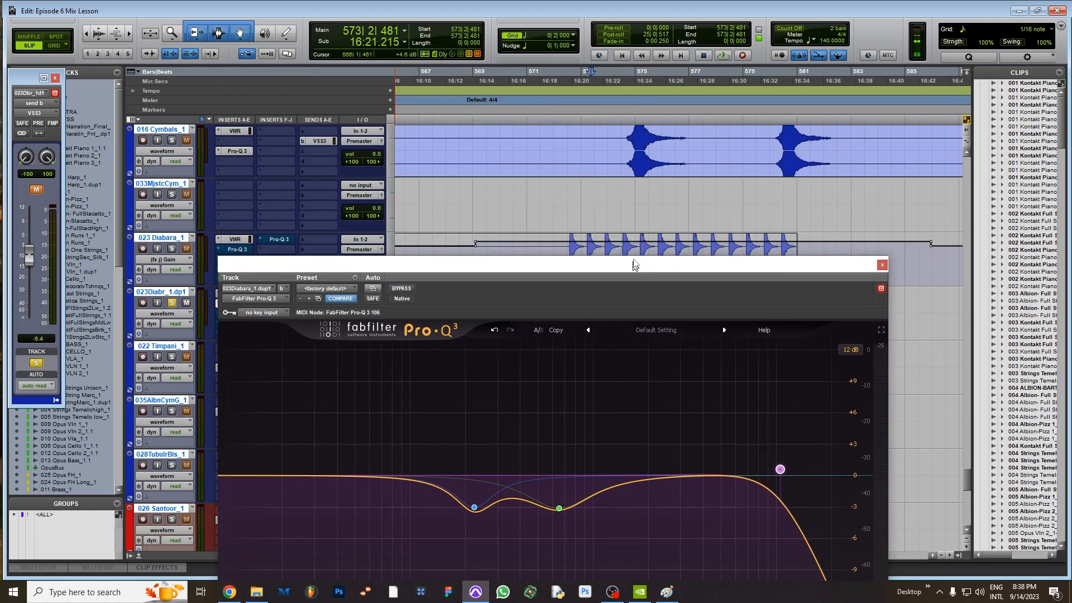
left_click_drag(670, 81, 634, 263)
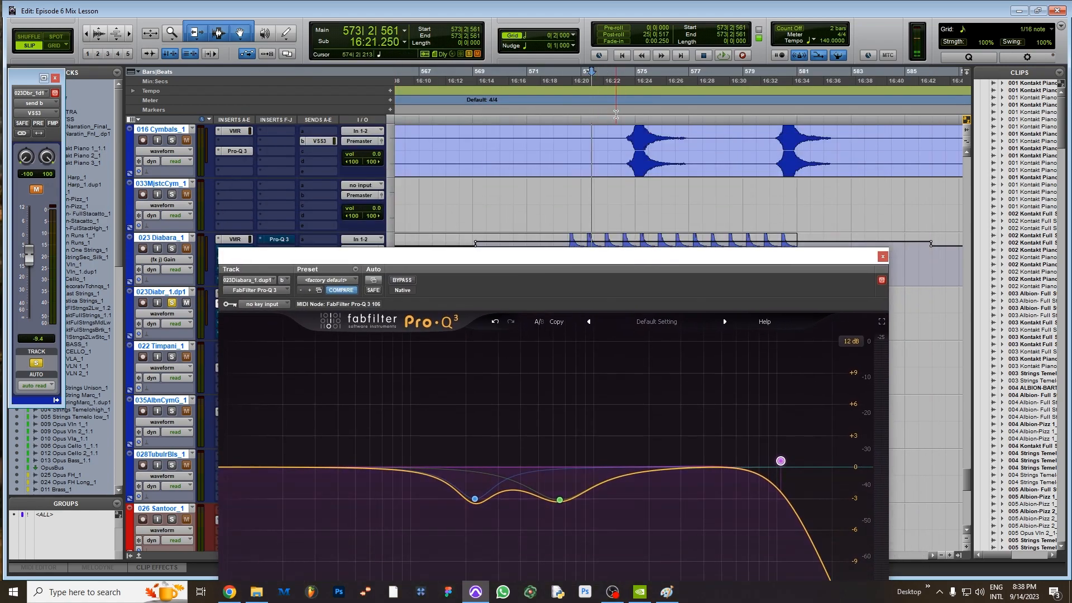
left_click(613, 79)
mouse_move(781, 461)
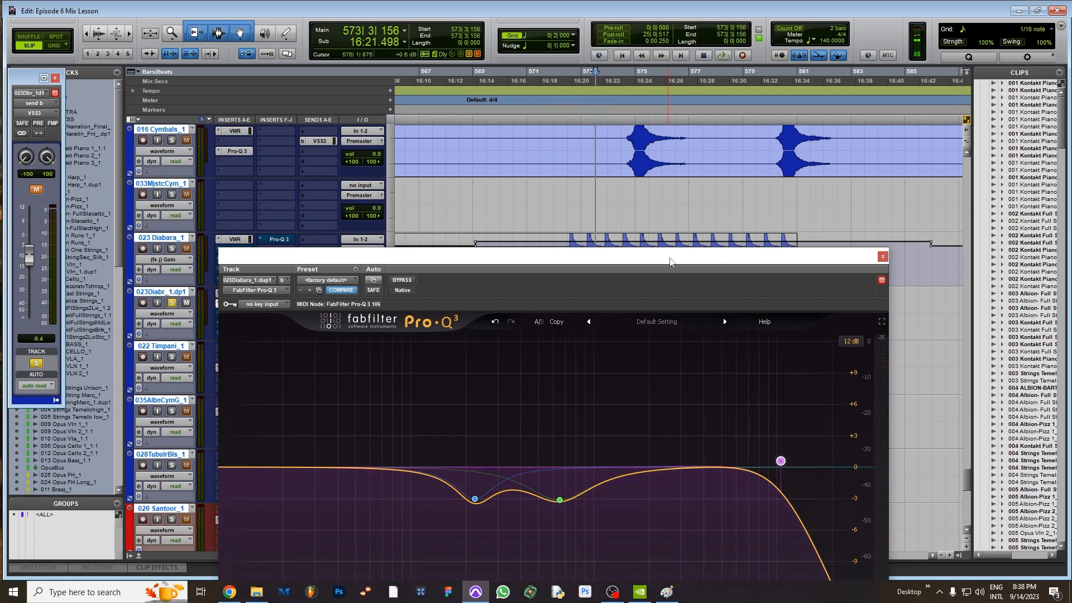
left_click_drag(670, 263, 632, 97)
key("space")
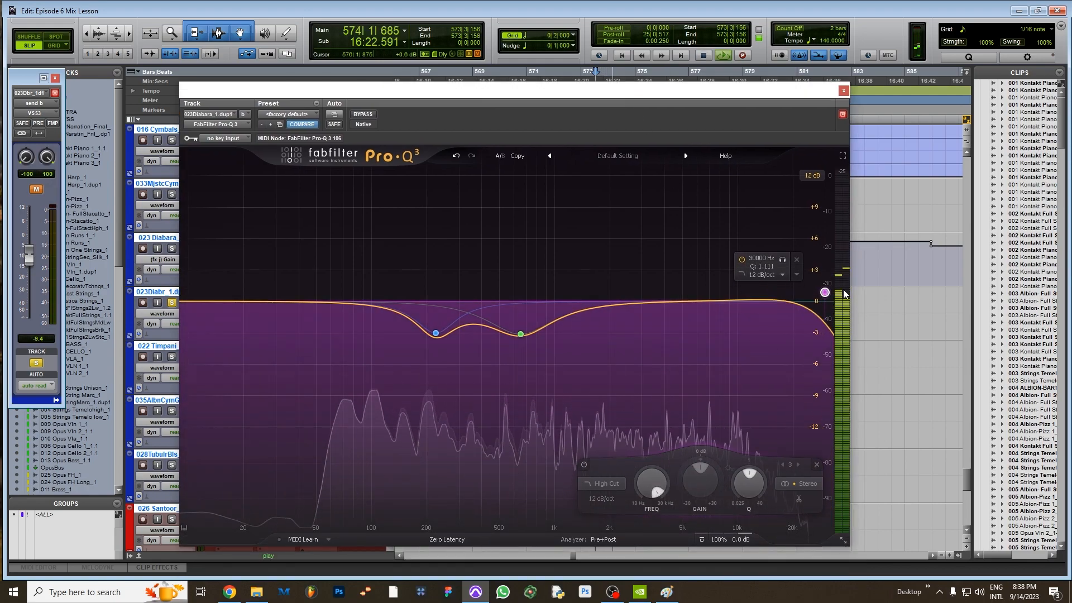
Lower the high cut band in Pro-Q 3 to about 9890 Hz at 12 dB/oct and close the equalizer.
left_click_drag(825, 292, 751, 271)
right_click(752, 290)
left_click(778, 395)
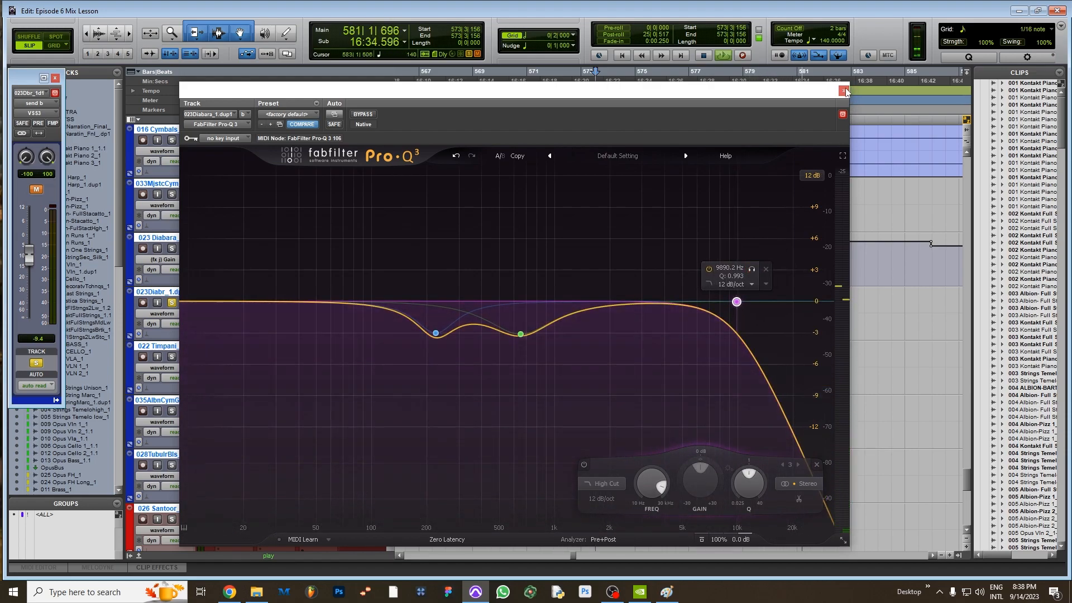
left_click(844, 90)
Audition the duplicated Diabara track from around bar 573 and examine its hits up close against the original track.
left_click(592, 75)
key("space")
key("space")
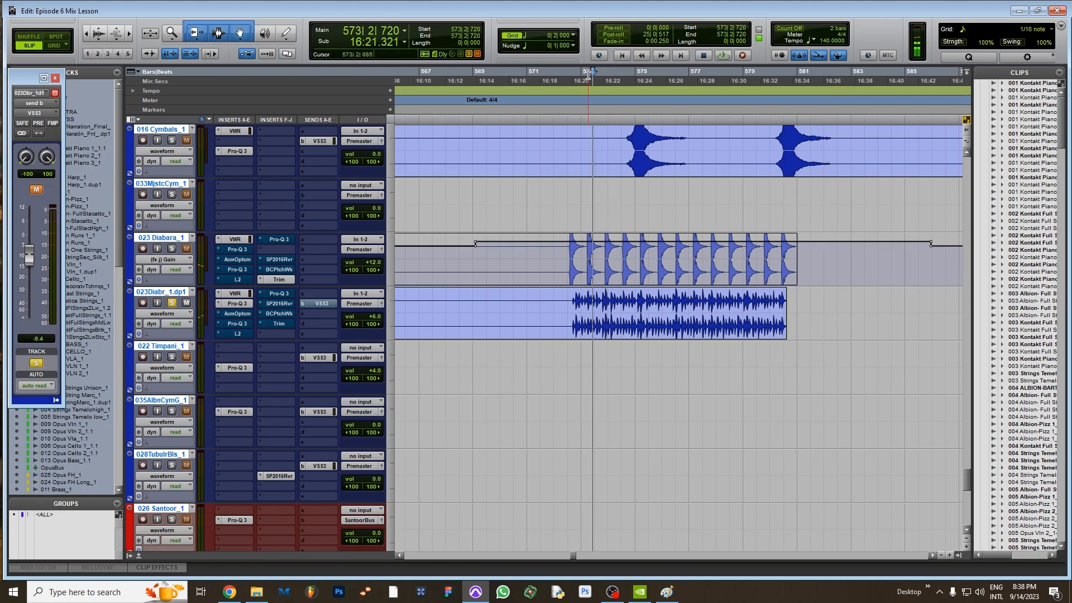
key("ctrl+]")
key("ctrl+]")
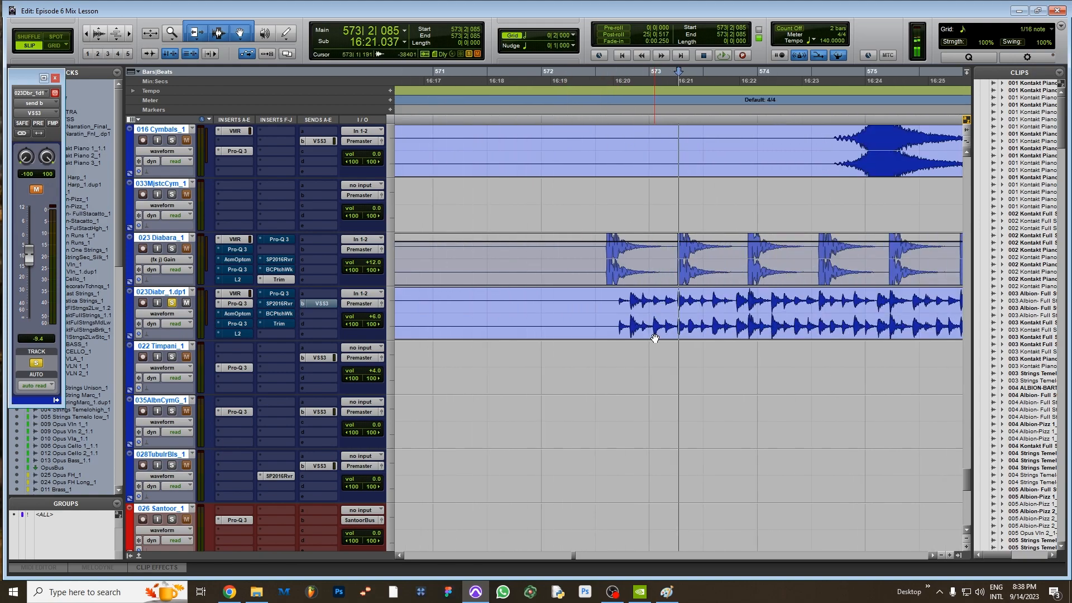
key("ctrl+]")
key("ctrl+[")
key("ctrl+[")
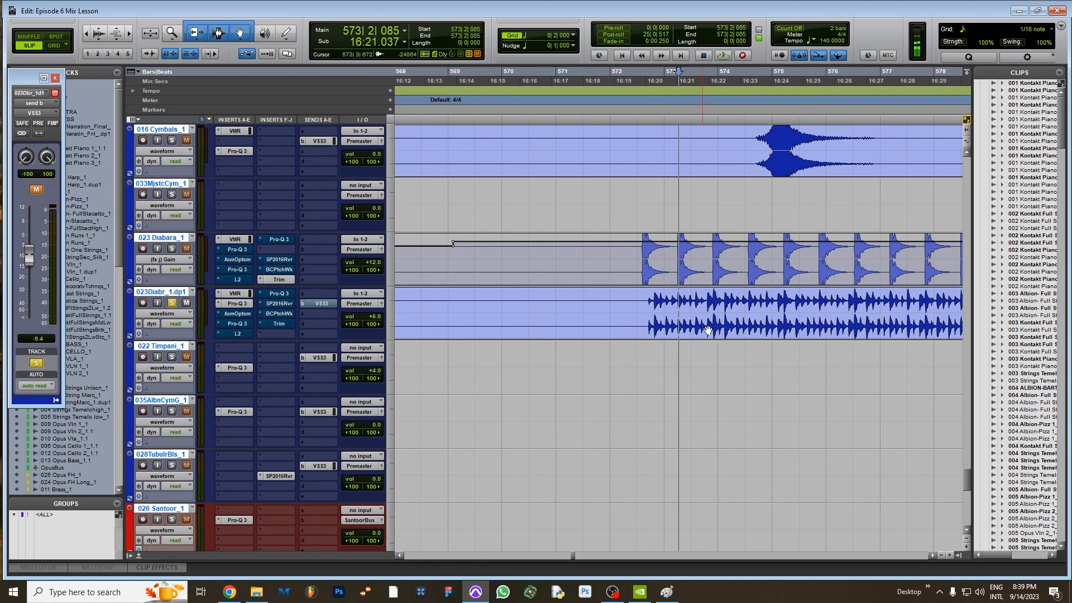
key("ctrl+[")
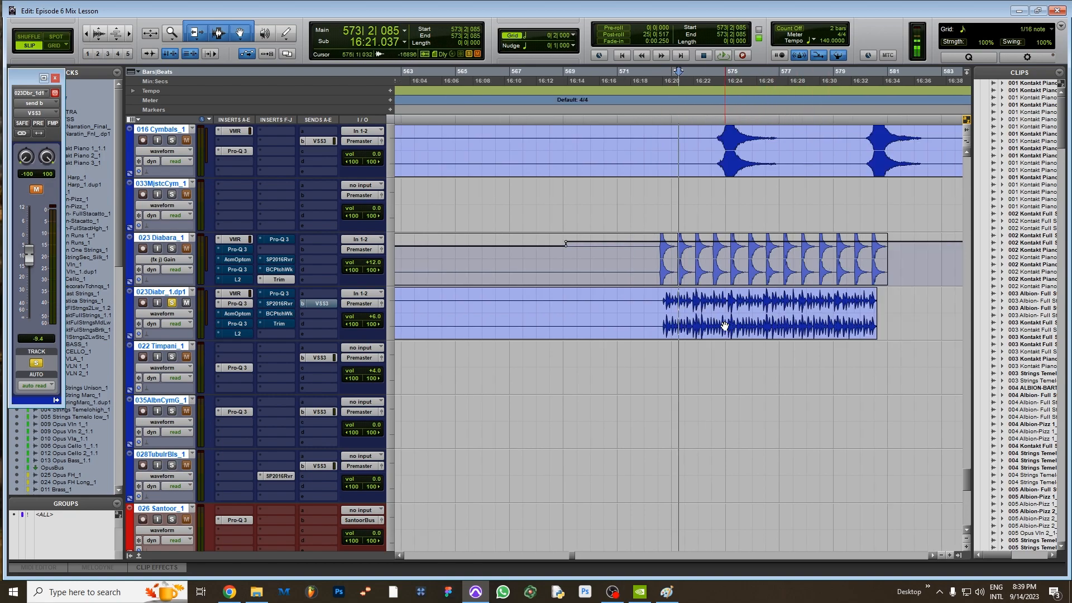
Lower the L2 threshold and out ceiling together to -30.0 while playing the duplicated Diabara track from around bar 573.
left_click(690, 293)
left_click(678, 293)
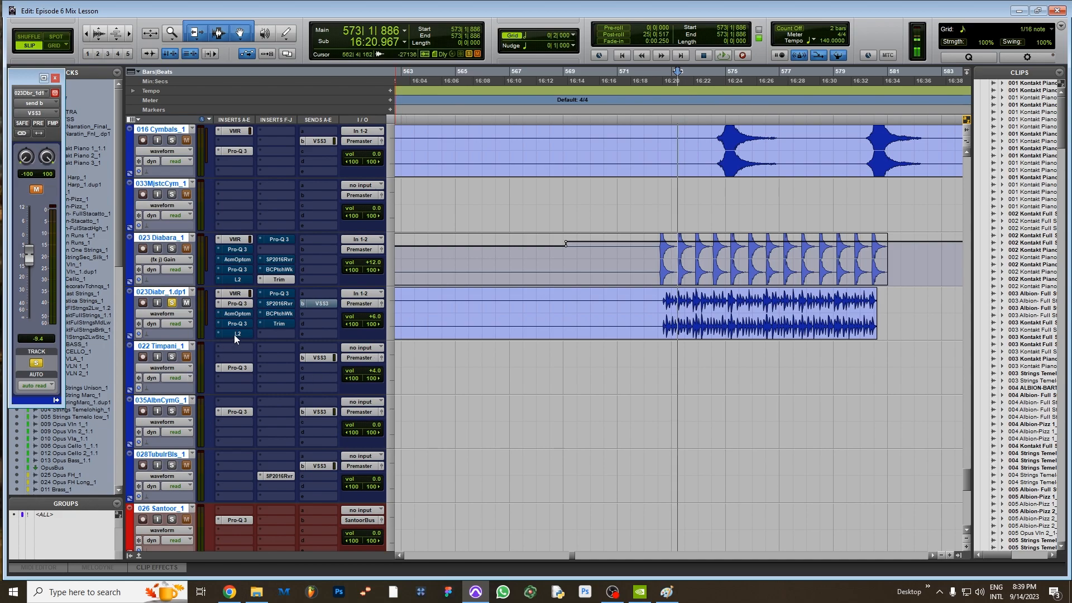
left_click(690, 296)
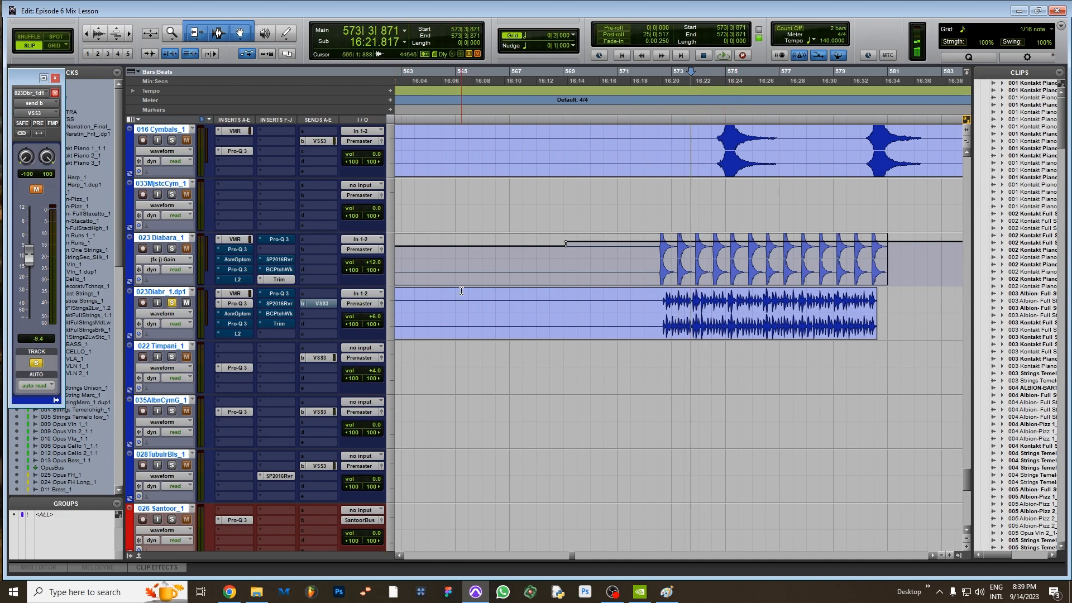
left_click(235, 334)
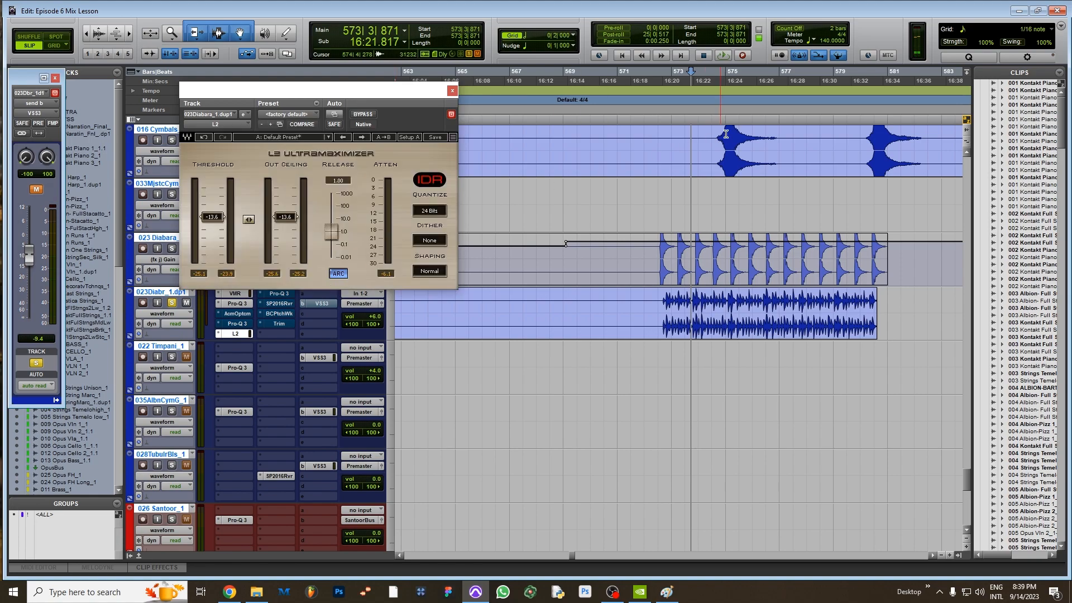
key("space")
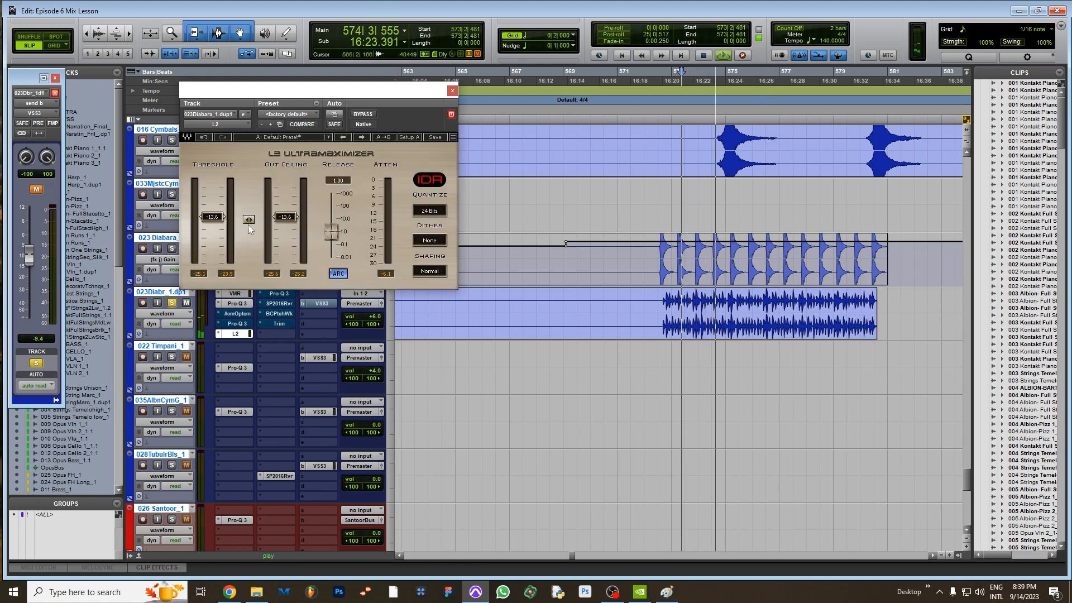
left_click_drag(249, 225, 249, 271)
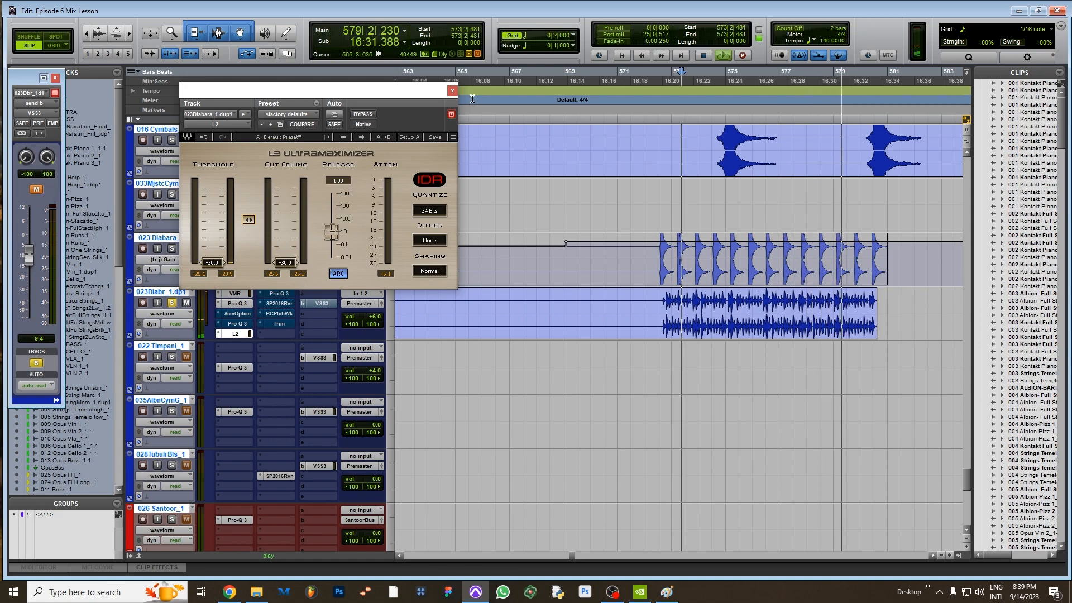
key("space")
left_click(453, 90)
Replace the L2 insert on the duplicated Diabara track with FabFilter Pro-MB (stereo).
left_click(224, 334)
left_click(227, 336)
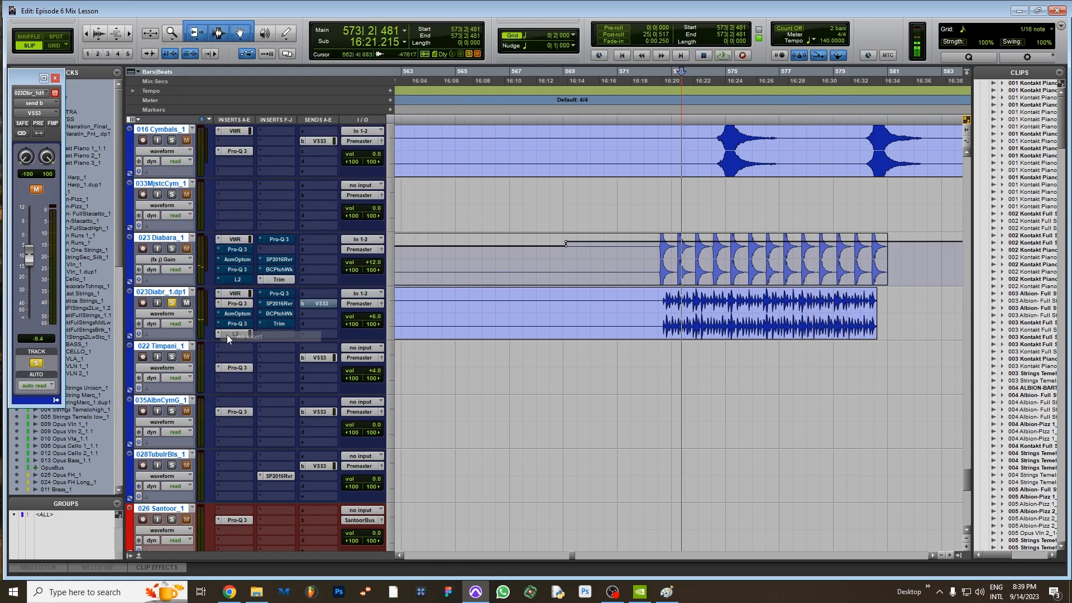
left_click(231, 335)
type("fab")
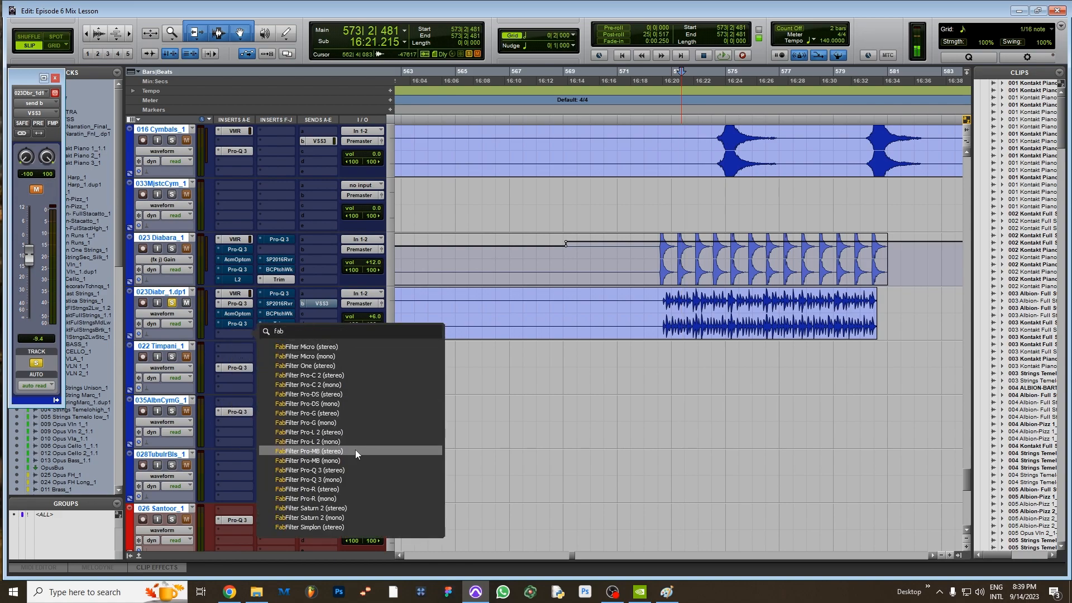
left_click(355, 451)
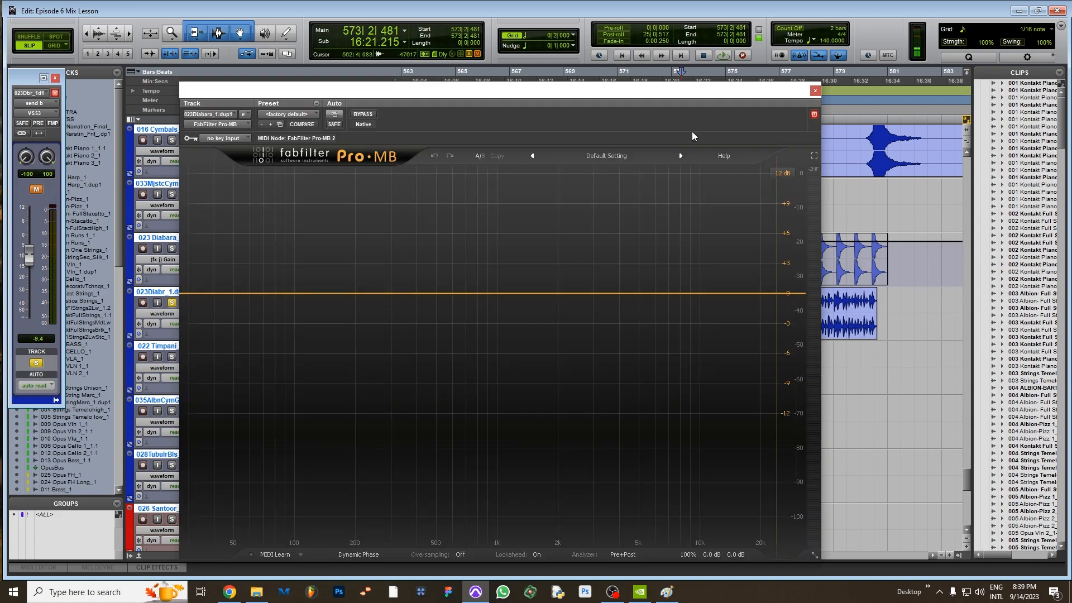
Add a high-frequency compression band in Pro-MB from about 4 kHz to the top of the spectrum, with minimum attack and release.
left_click_drag(664, 94, 605, 64)
left_click(652, 279)
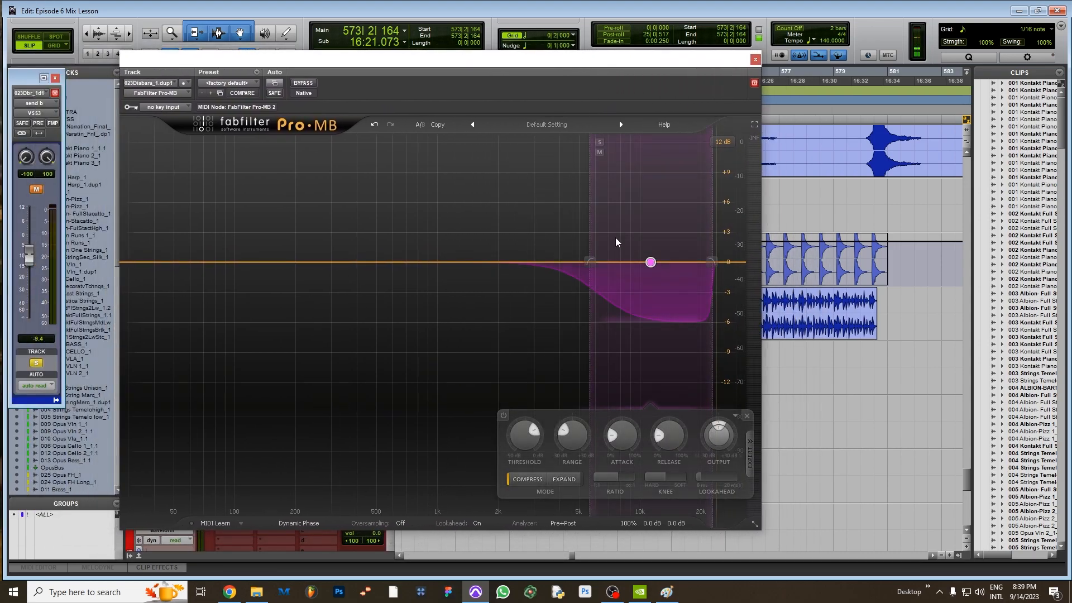
left_click_drag(591, 234, 557, 232)
left_click_drag(713, 229, 746, 232)
left_click_drag(624, 445, 624, 464)
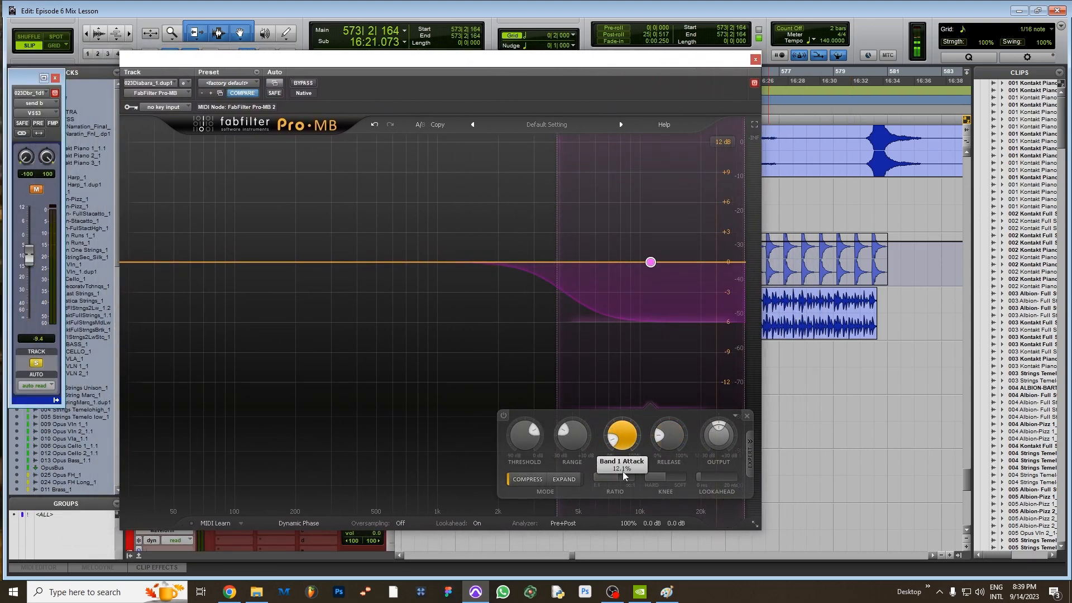
left_click_drag(581, 497, 719, 479)
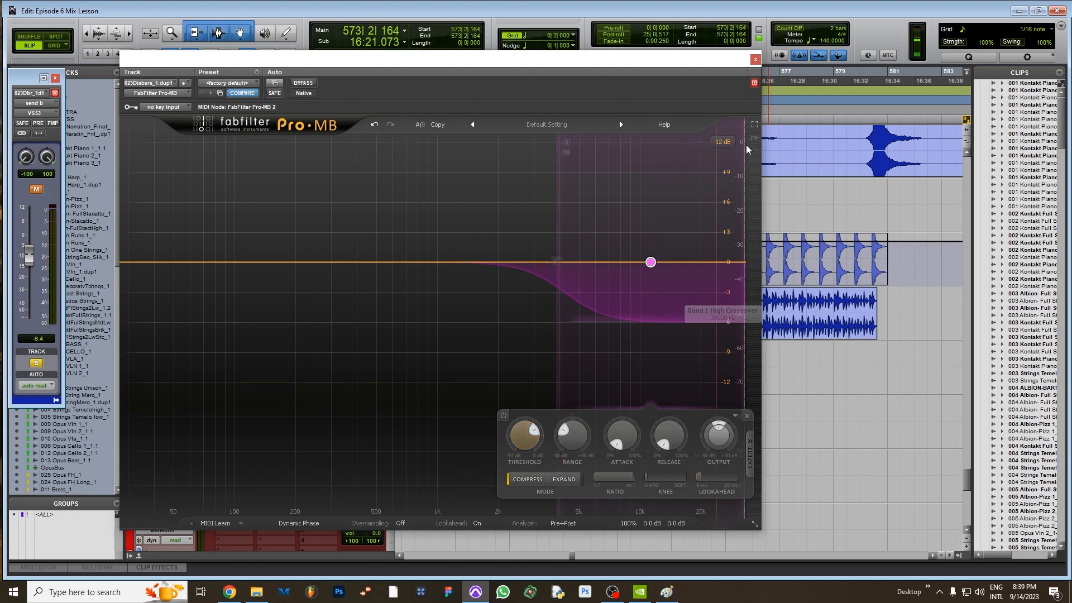
Deepen the Pro-MB band's range and lower its threshold to about -45.17 dB during playback, and close the plug-in.
key("space")
mouse_move(523, 437)
left_mouse_down()
mouse_move(509, 478)
mouse_move(558, 474)
left_mouse_up()
left_click_drag(517, 440, 522, 410)
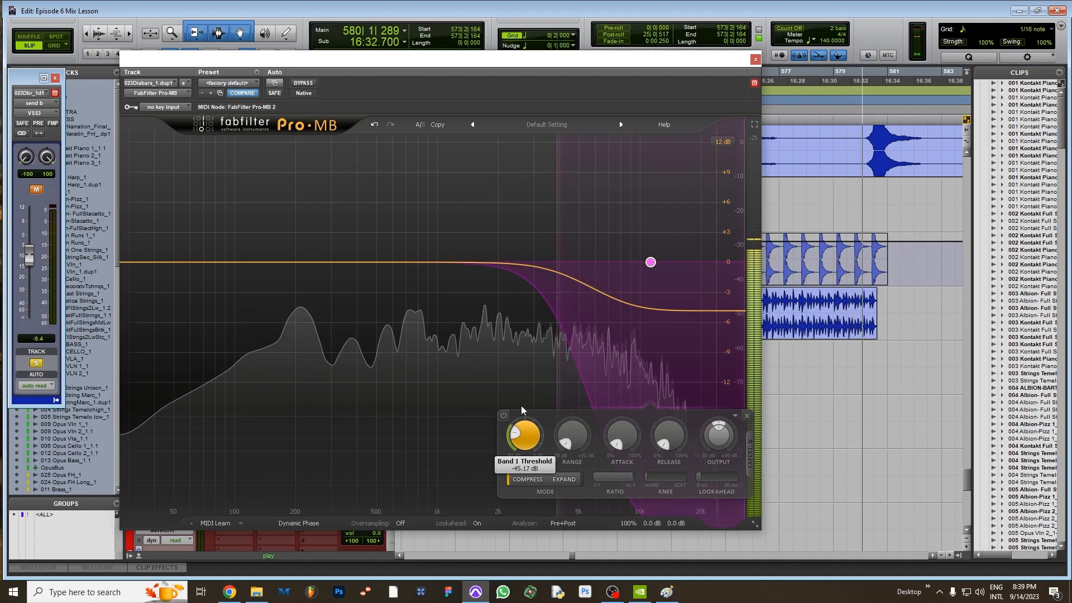
left_click(756, 59)
key("space")
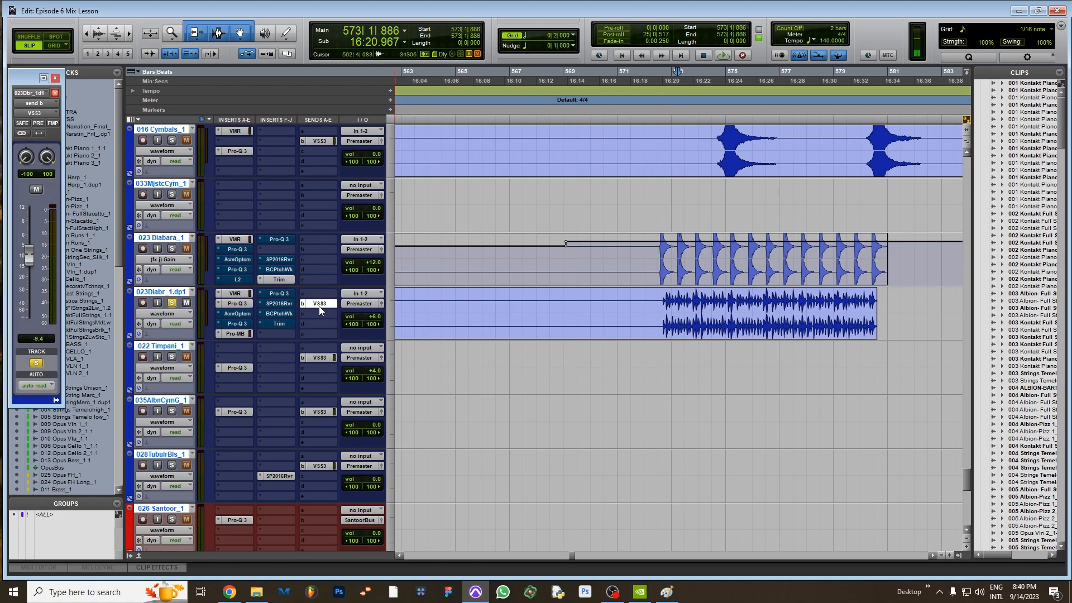
Raise the duplicated Diabara track's VSS3 send level to -8.1 while it plays.
key("space")
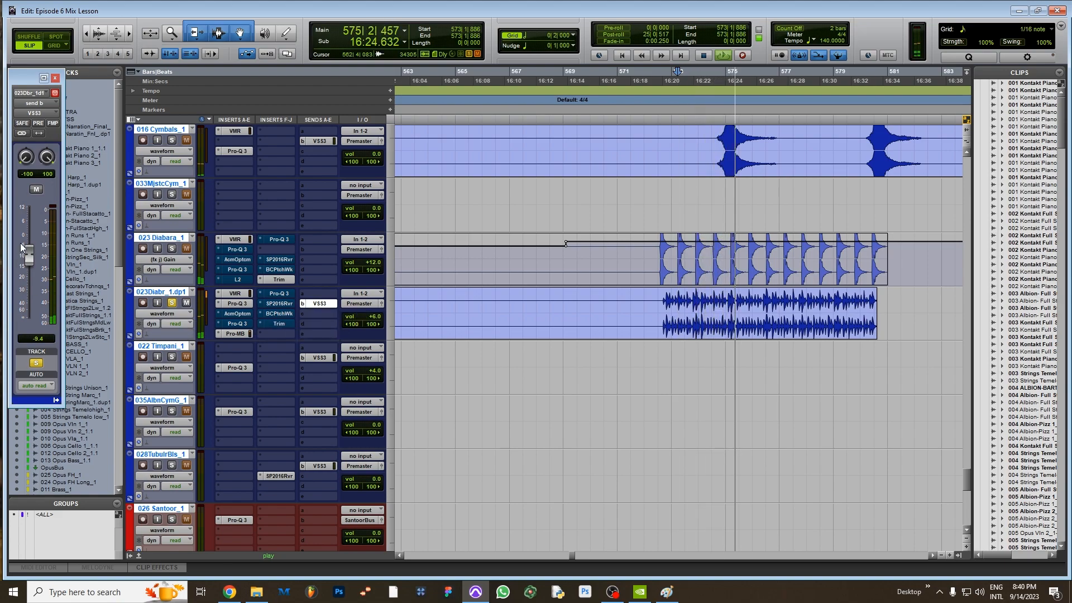
left_click_drag(32, 252, 33, 248)
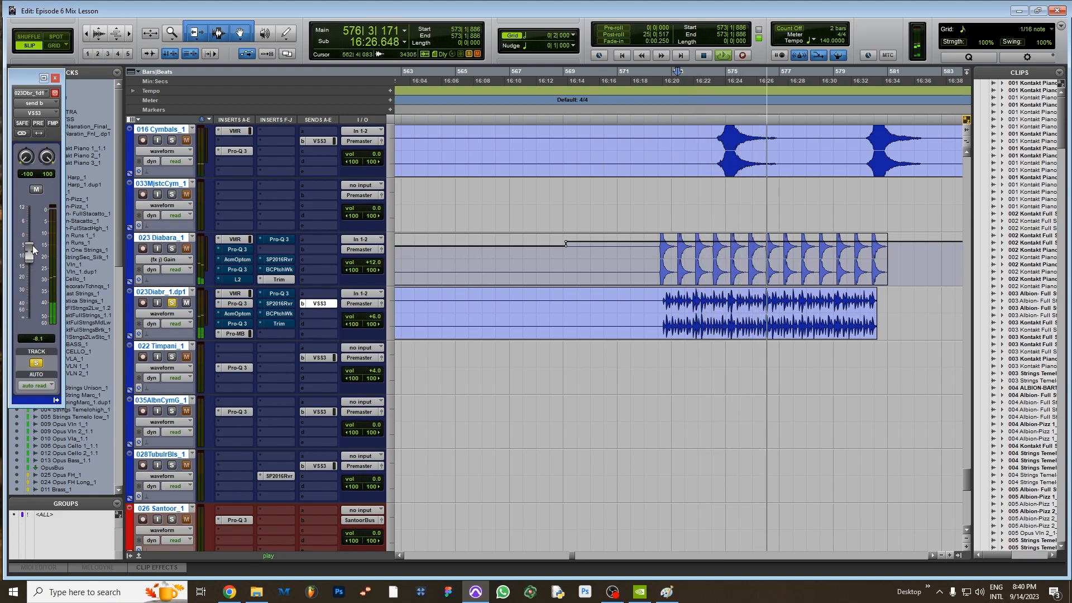
left_click(667, 75)
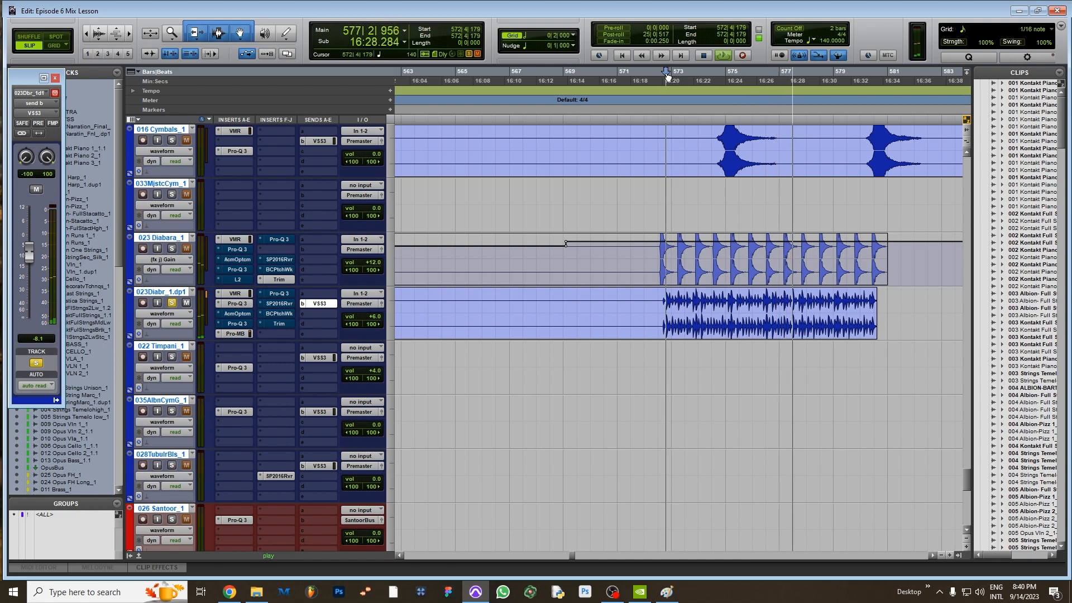
key("space")
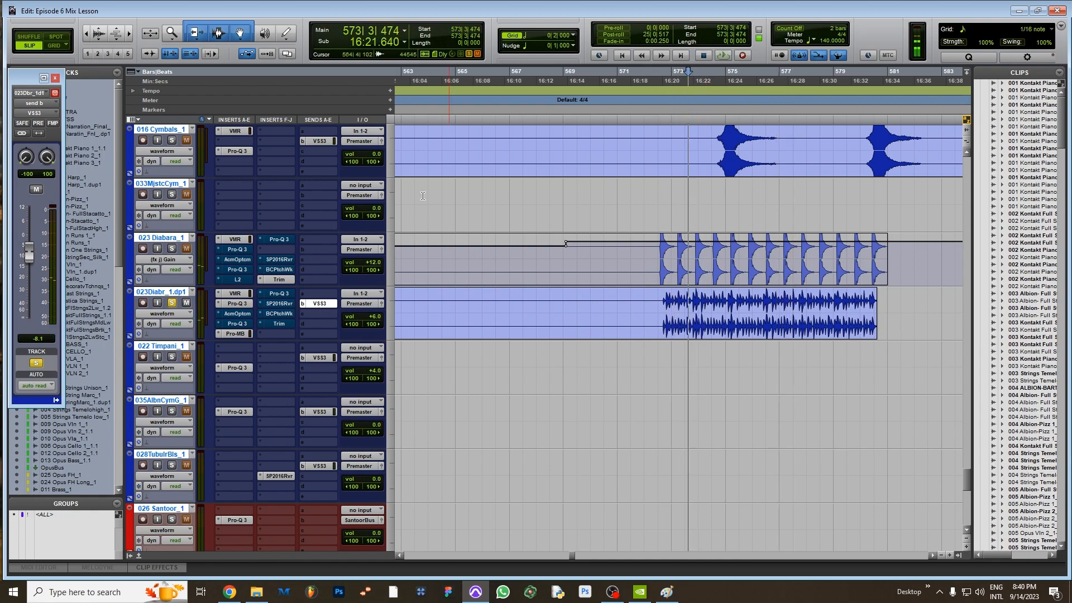
Bypass Pro-Q 3 and Pro-MB on the duplicated Diabara track and audition it from around bar 573.
left_click(237, 303, "ctrl")
key("space")
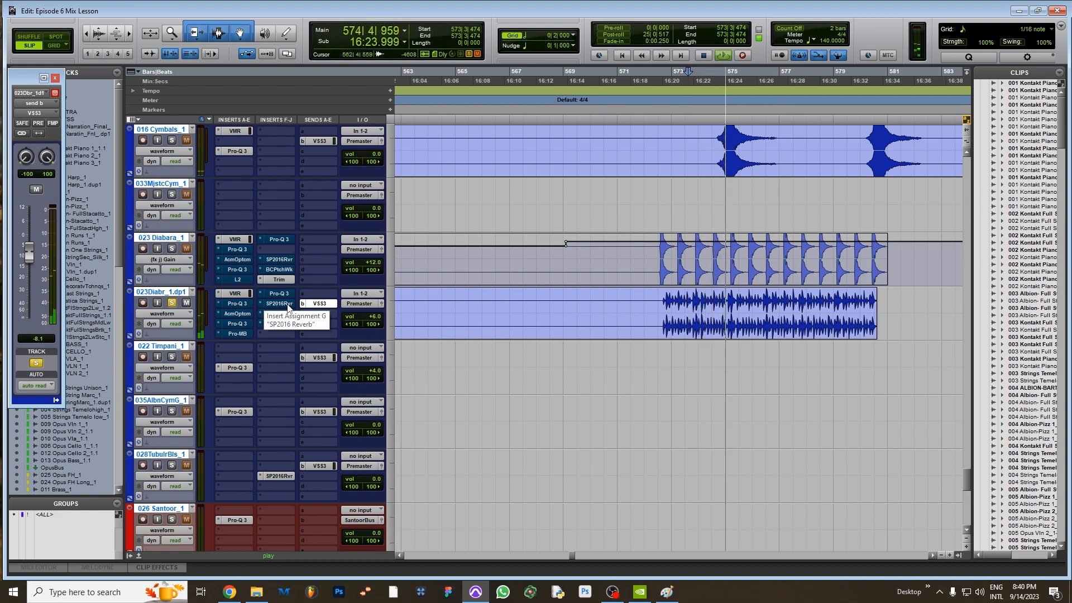
key("space")
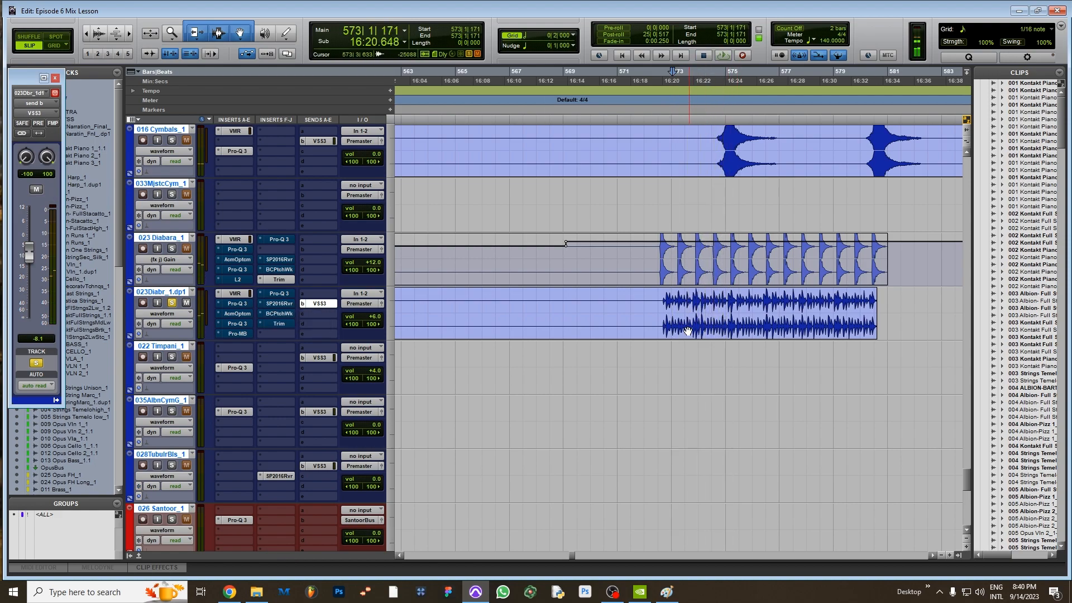
key("space")
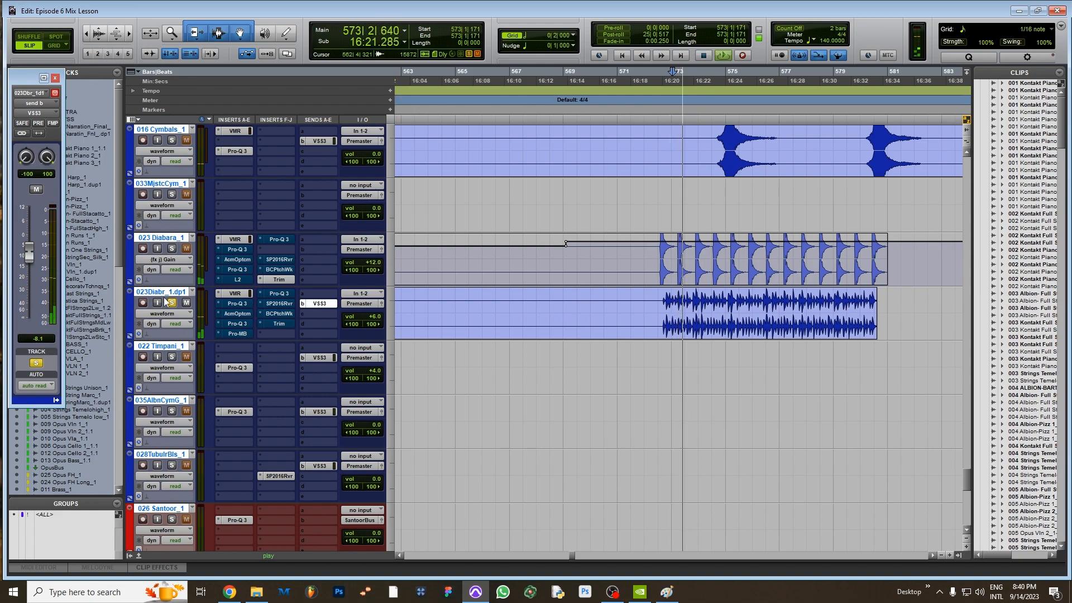
Raise the duplicated Diabara track's volume to +7.8 and compare its sound with Pro-Q 3 and Pro-MB engaged and bypassed.
left_click_drag(379, 321, 383, 316)
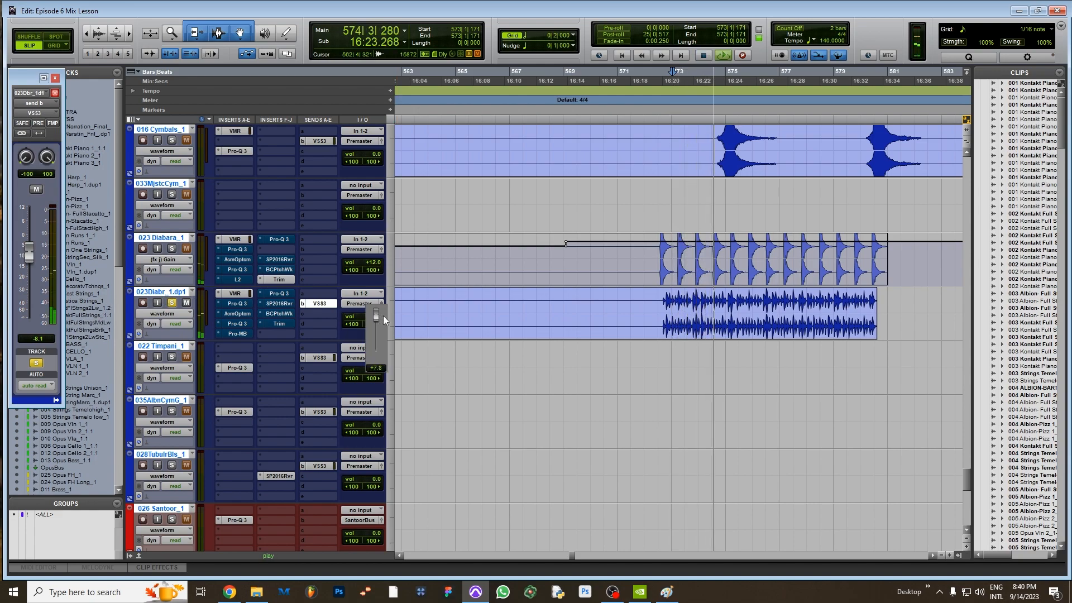
key("space")
key("space")
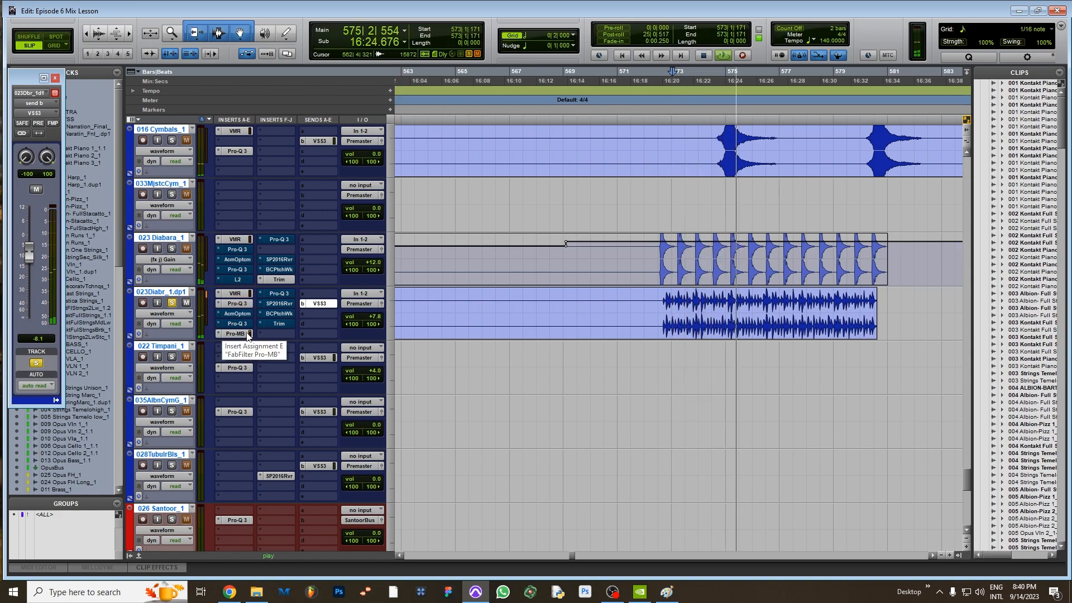
key("space")
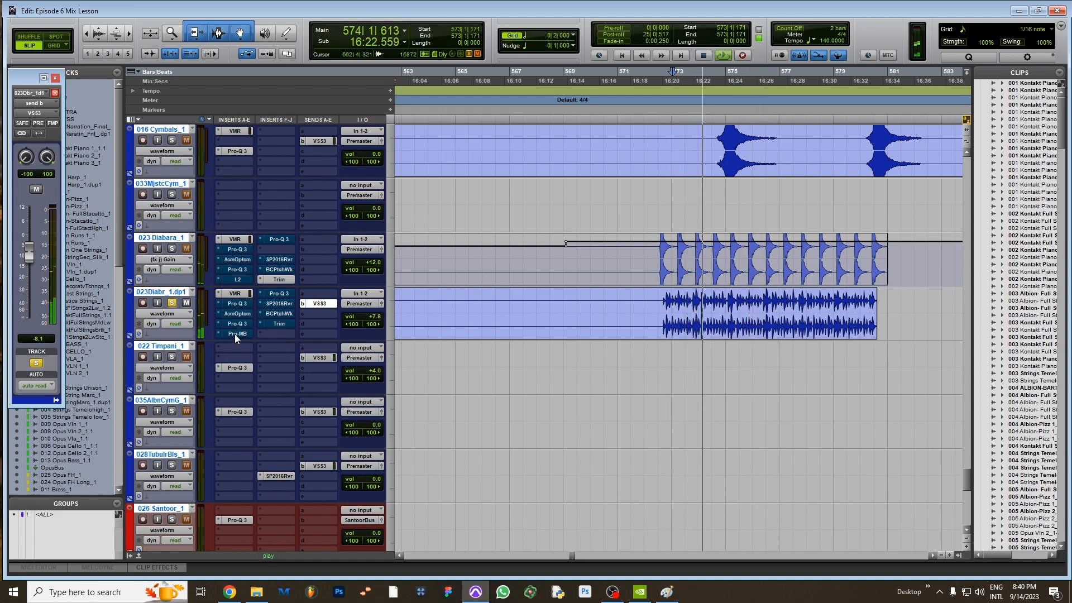
Lower the high cut band in the duplicated Diabara track's Pro-Q 3 to about 7261 Hz and close the equalizer.
left_click(237, 305)
left_click_drag(742, 270, 649, 271)
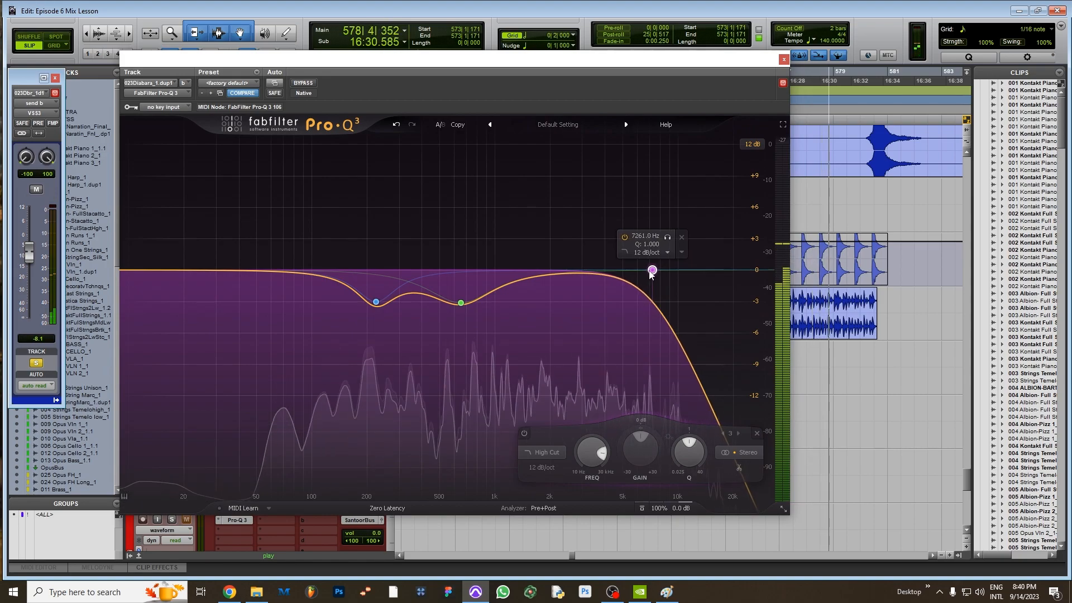
key("space")
left_click(783, 60)
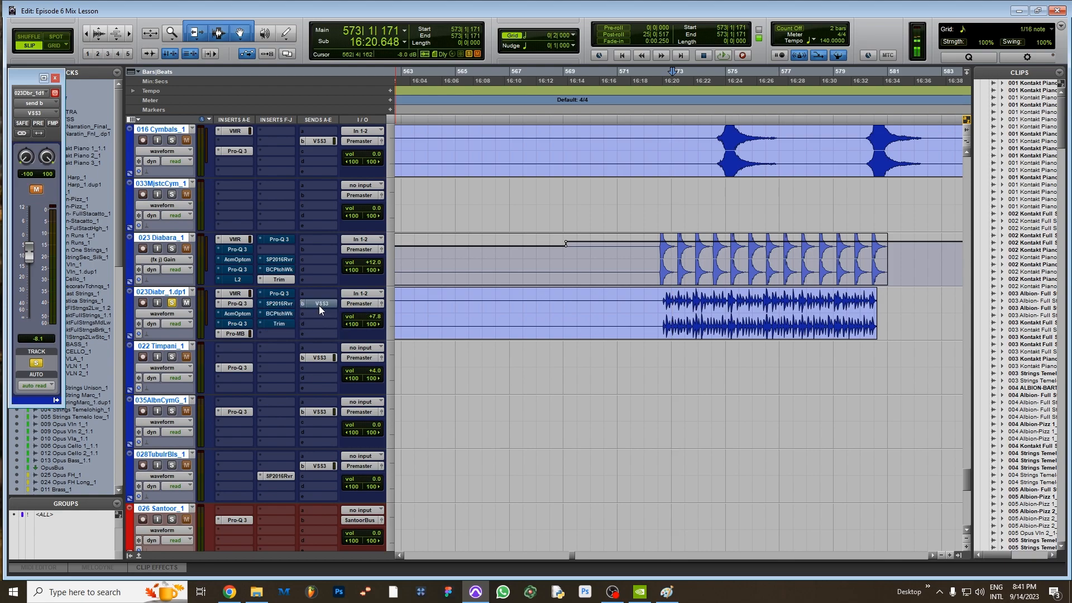
Examine individual hits in the duplicated Diabara track's waveform around bar 573 at close zoom, highlighting a single hit.
left_click(706, 76)
left_click(680, 76)
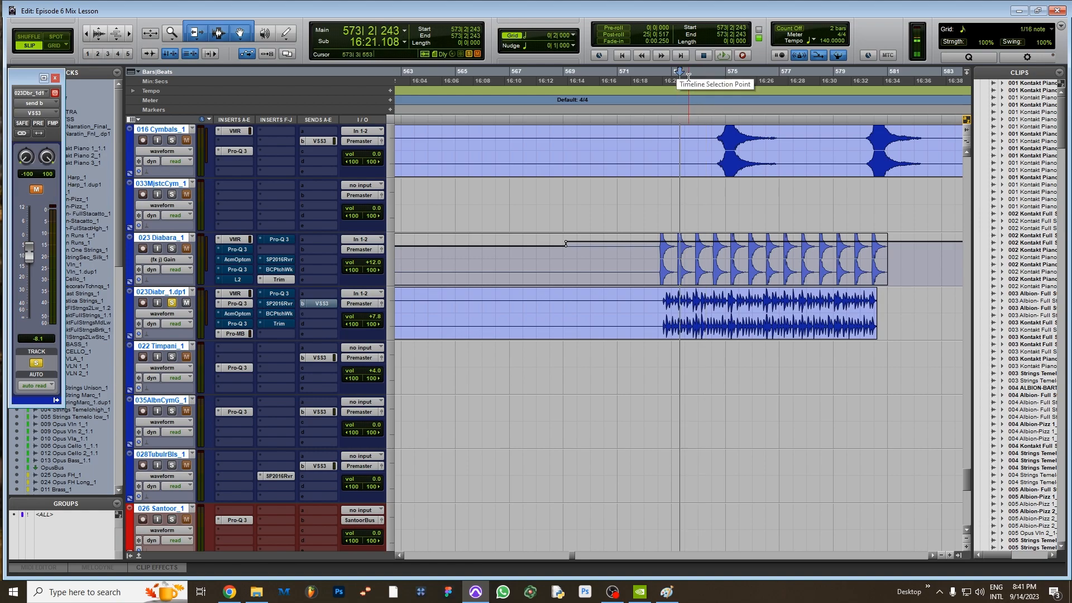
left_click(683, 77)
left_click(677, 74)
left_click(694, 75)
left_click(681, 72)
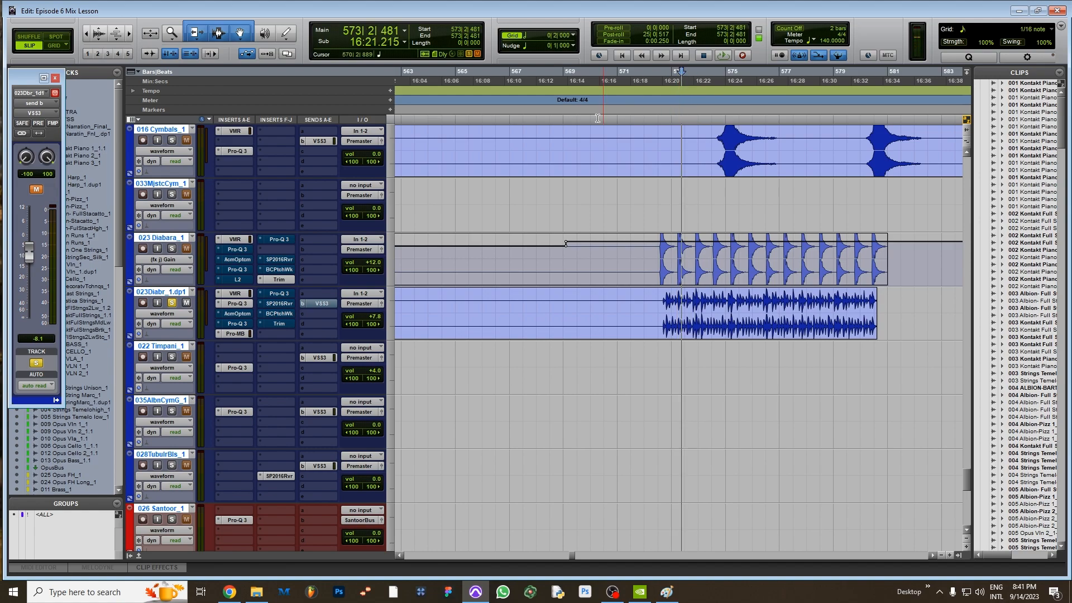
key("t")
key("t")
key("t")
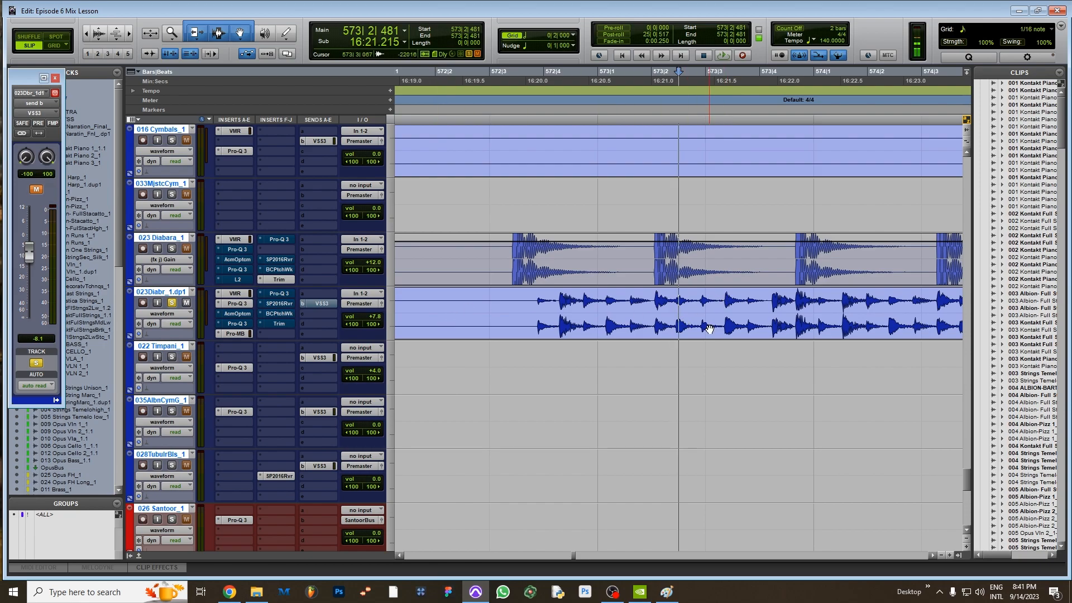
key("t")
left_click_drag(774, 302, 789, 304)
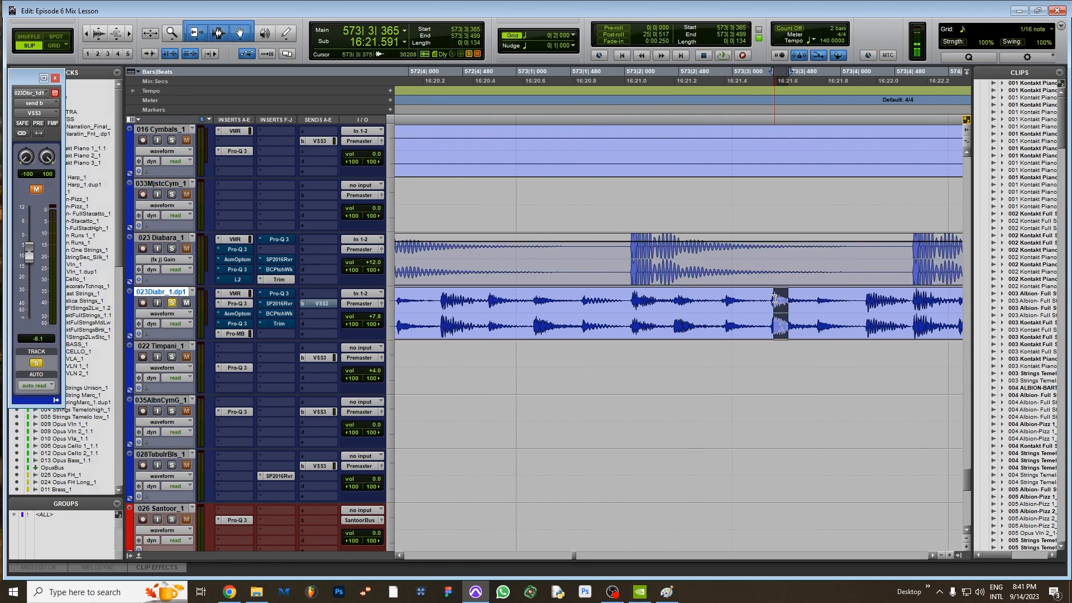
left_click(772, 298)
key("r")
key("r")
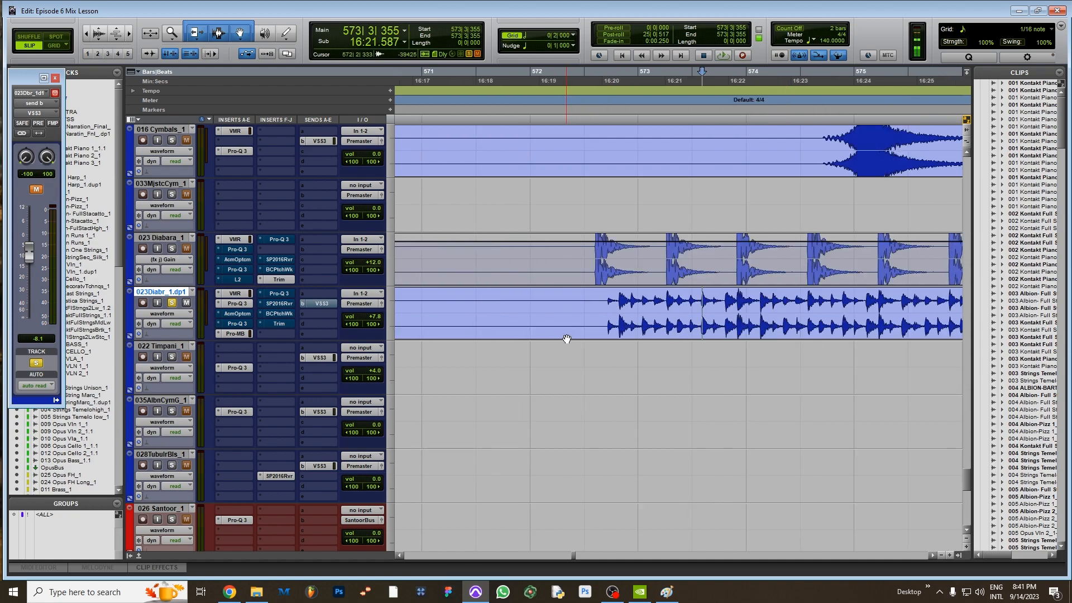
key("r")
key("r")
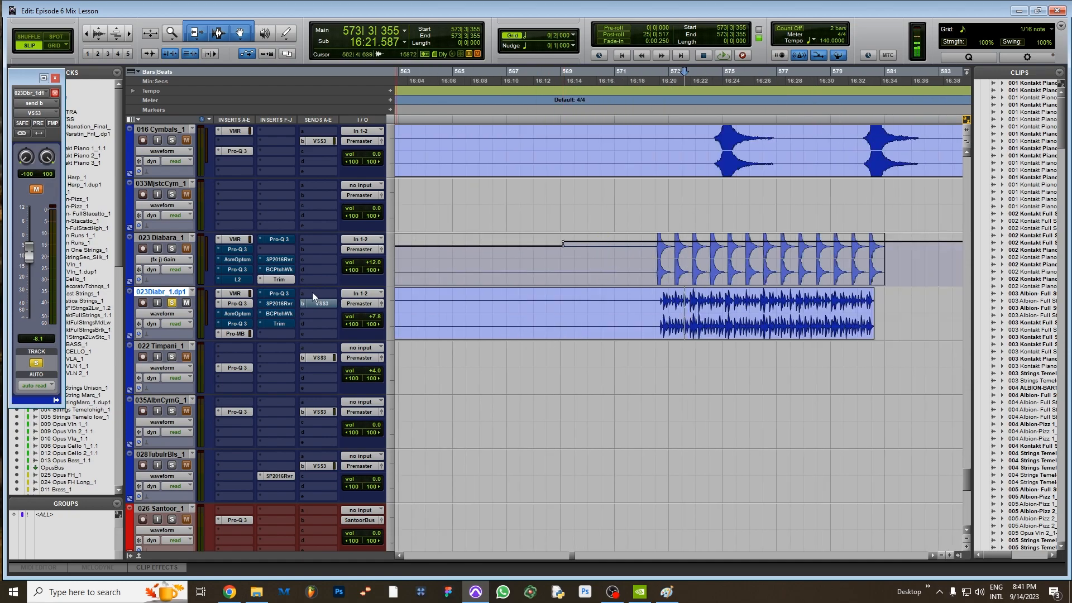
Engage the SP2016 reverb insert on the duplicated Diabara track and set its mix to 68% during playback from around bar 573.
left_click(288, 304)
left_click(696, 79)
left_click(680, 73)
left_click(699, 81)
key("space")
left_click_drag(280, 323, 270, 284)
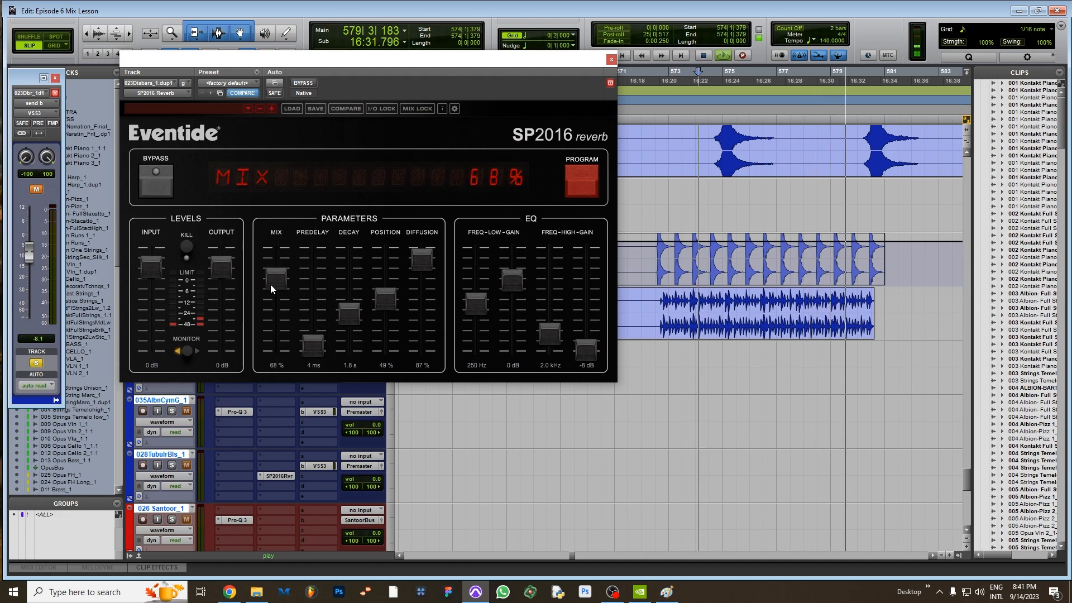
left_click(611, 59)
key("space")
Set the SP2016 reverb mix to 54% and raise the duplicated Diabara track's volume to +9.0 during playback.
left_click(674, 72)
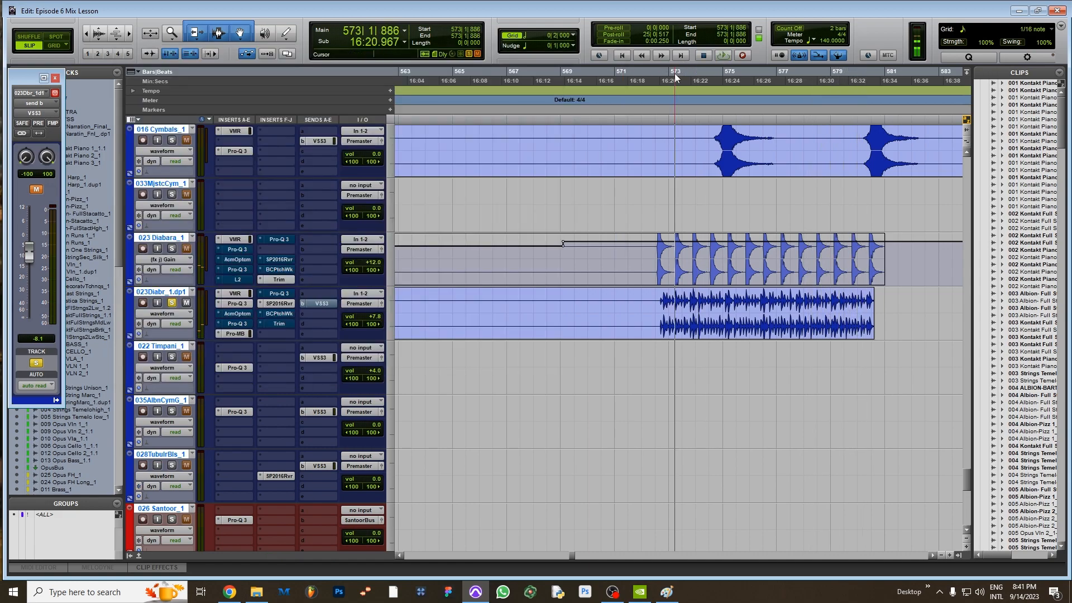
left_click(279, 303)
key("space")
left_click_drag(277, 287, 287, 292)
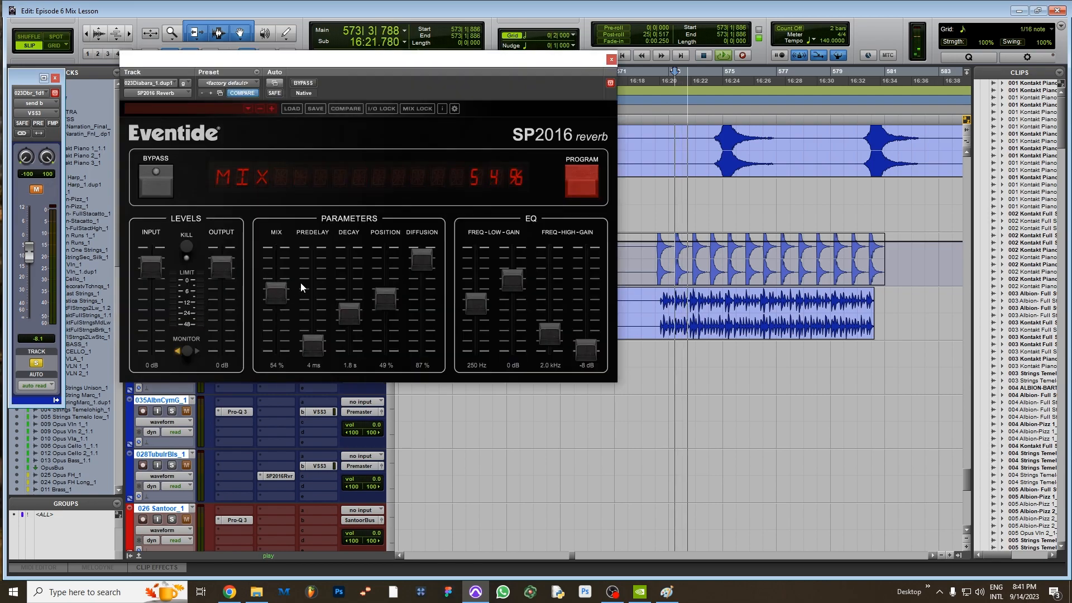
left_click_drag(362, 98, 668, 246)
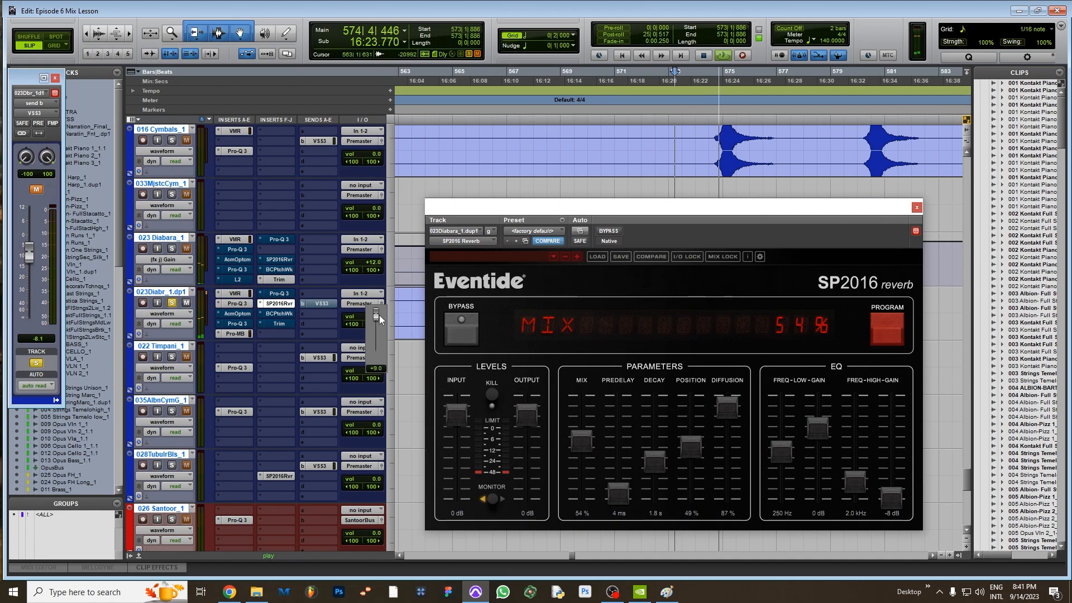
Lower the SP2016 reverb mix to 24% during playback, close the plug-in and return the play position to around bar 573.
left_click_drag(581, 442, 588, 479)
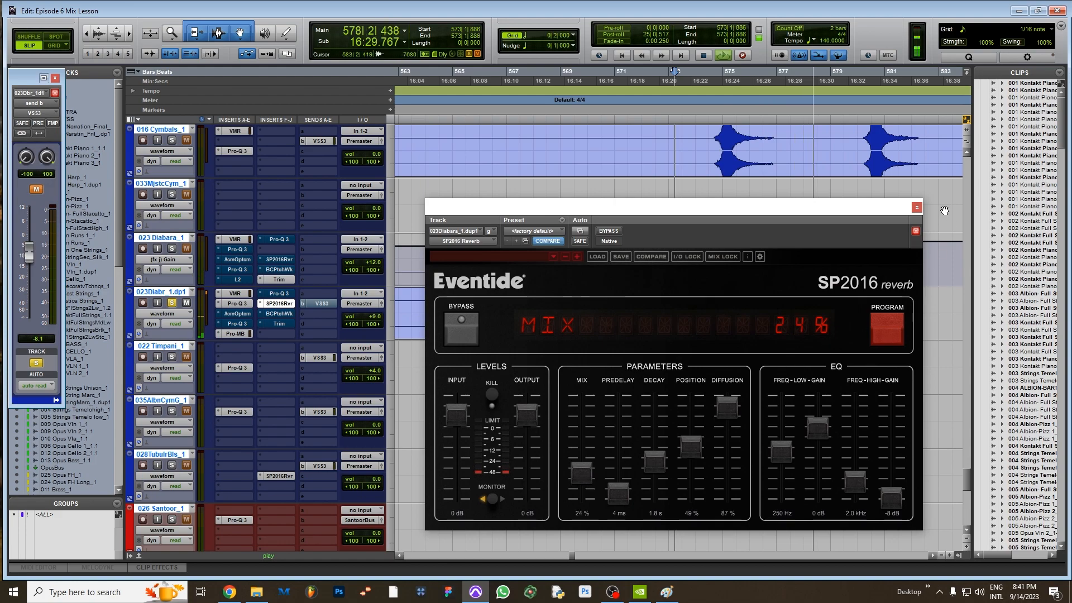
left_click(916, 207)
key("space")
left_click(688, 78)
left_click(677, 74)
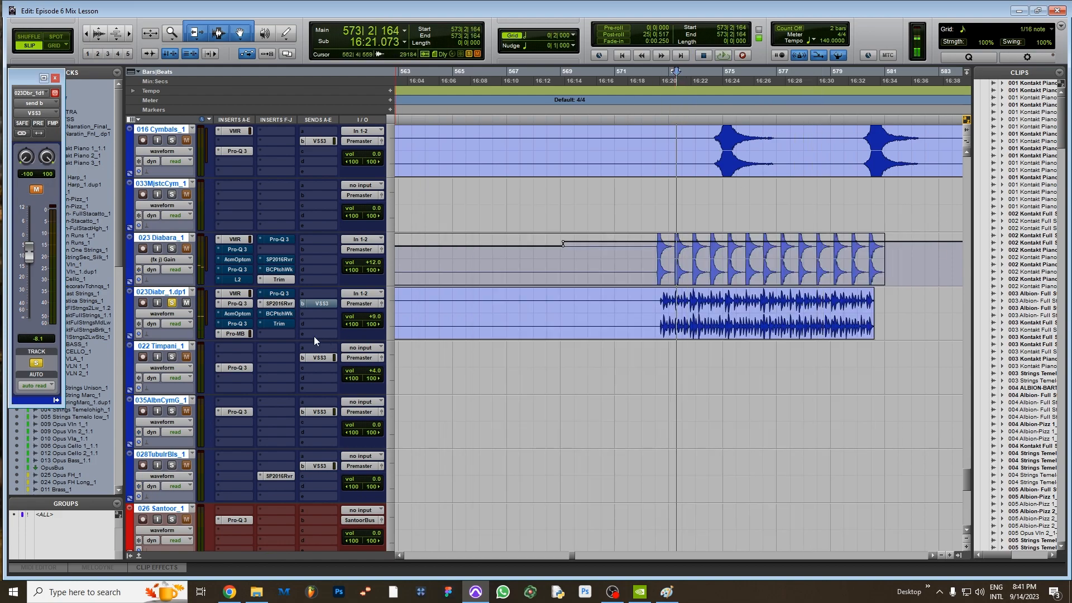
Unmute the VSS3 send on the duplicated Diabara track and play it together with the SP2016 reverb from around bar 573.
left_click(279, 304)
left_click(279, 305)
left_click(279, 305)
left_click(310, 304, "ctrl")
left_click(704, 76)
left_click(662, 76)
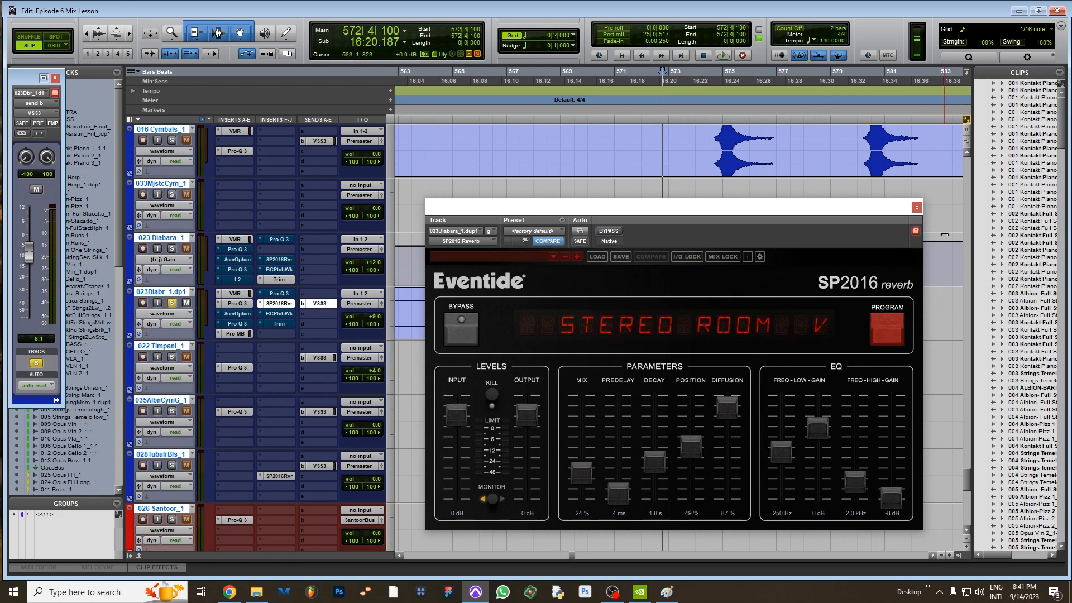
left_click(917, 207)
left_click(674, 71)
left_click(686, 72)
left_click(673, 74)
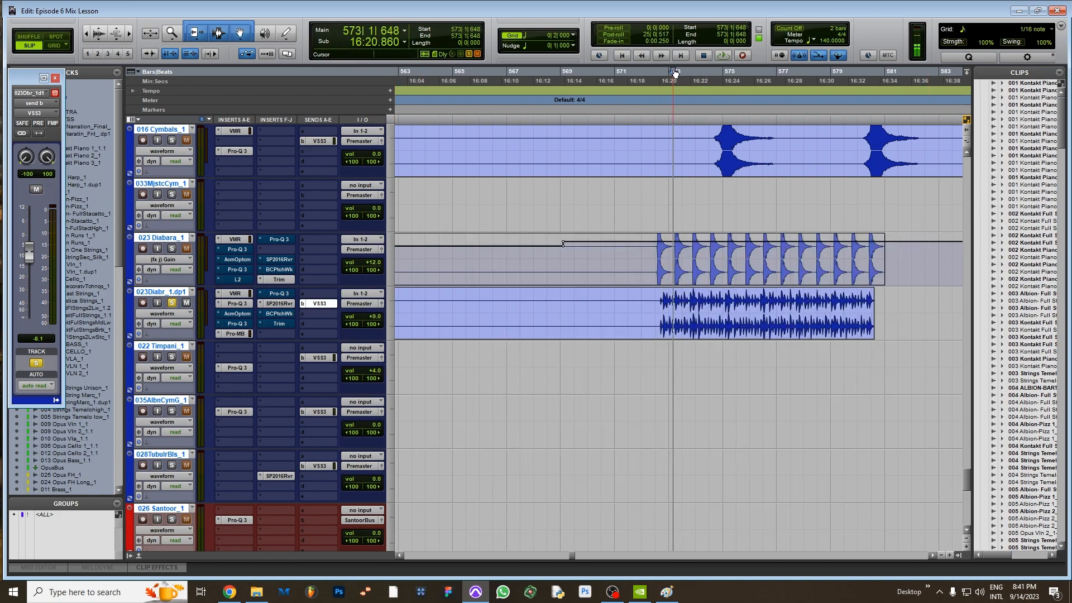
key("space")
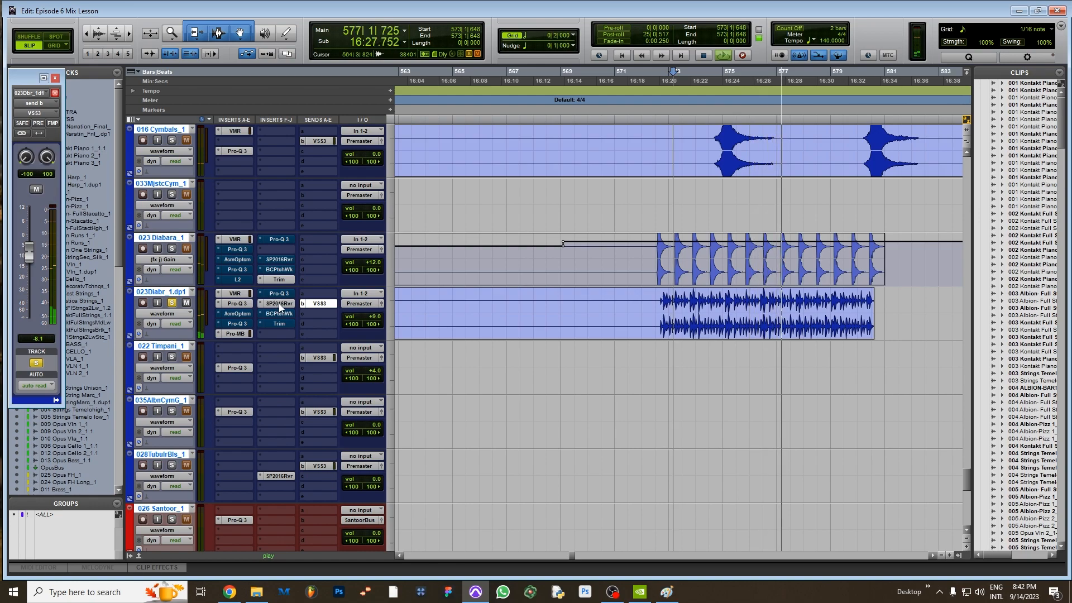
Raise the duplicated Diabara track's SP2016 reverb mix to 55% during playback, and further to 61% once playback is stopped.
left_click(277, 305)
left_click_drag(583, 475, 587, 443)
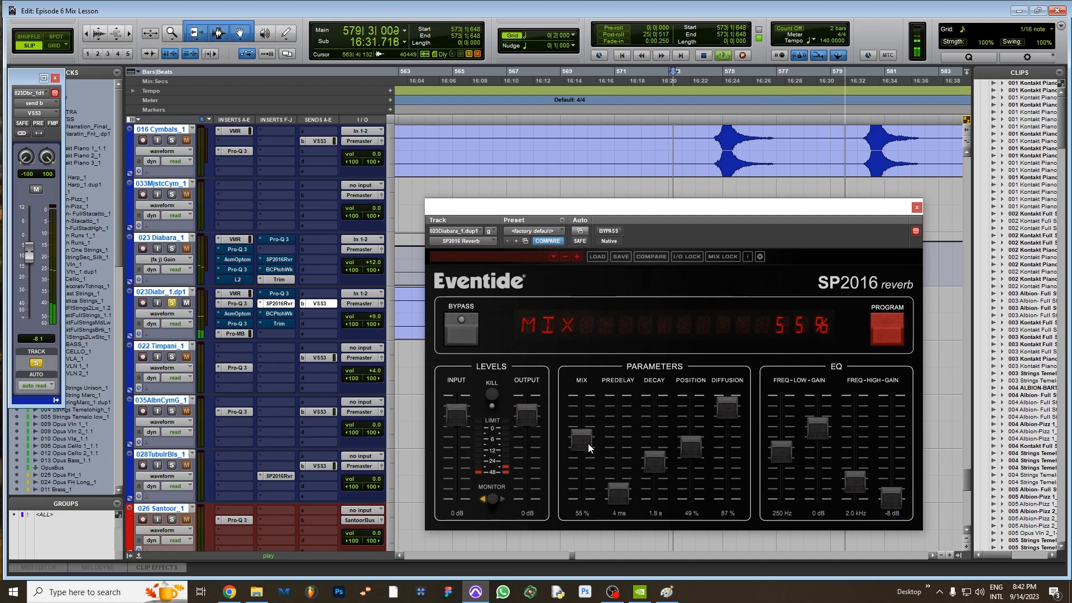
left_click(916, 207)
key("space")
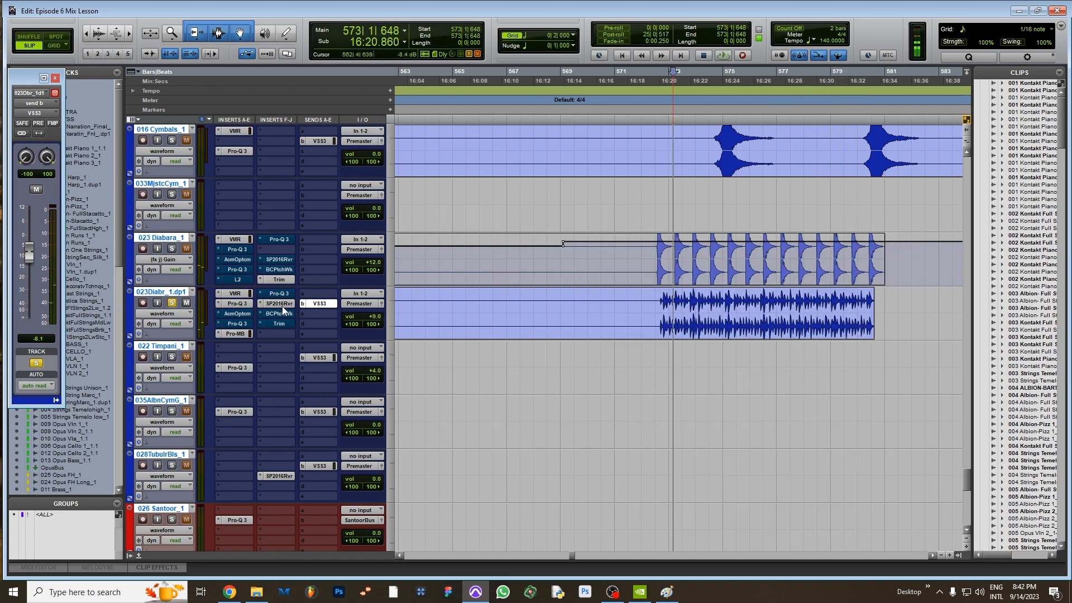
left_click(282, 303)
left_click_drag(580, 444, 584, 432)
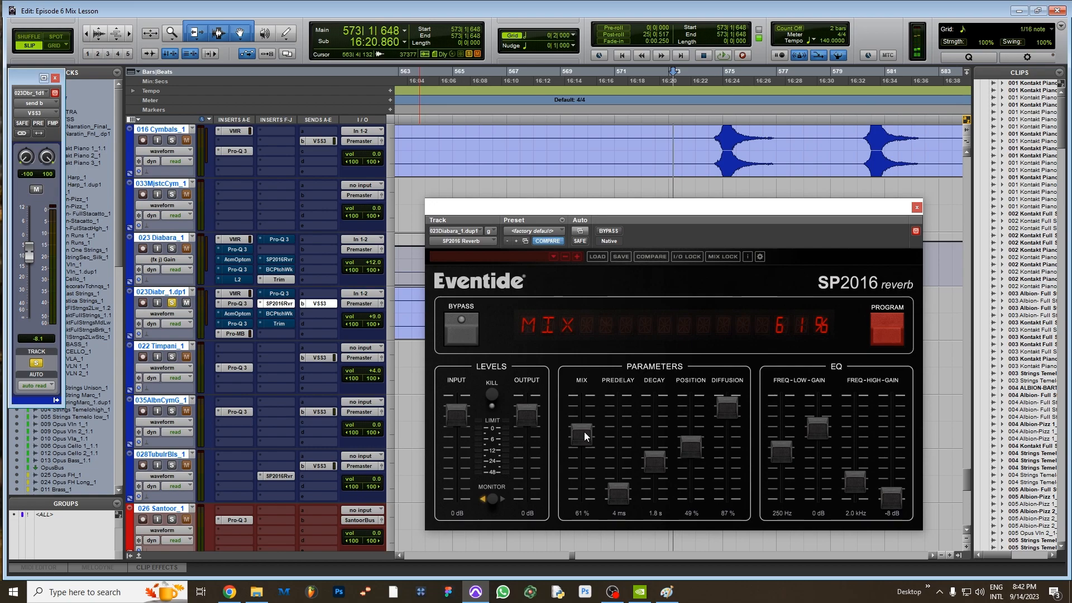
Lower the duplicated Diabara track's SP2016 reverb mix to 43% and close the plug-in.
left_click_drag(584, 431, 582, 444)
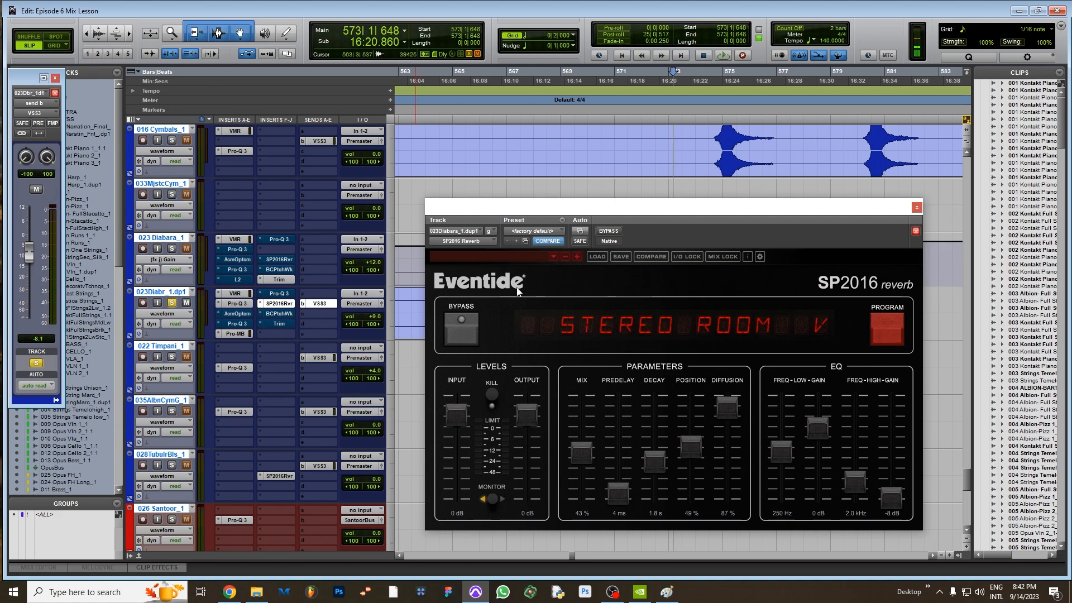
left_click(917, 208)
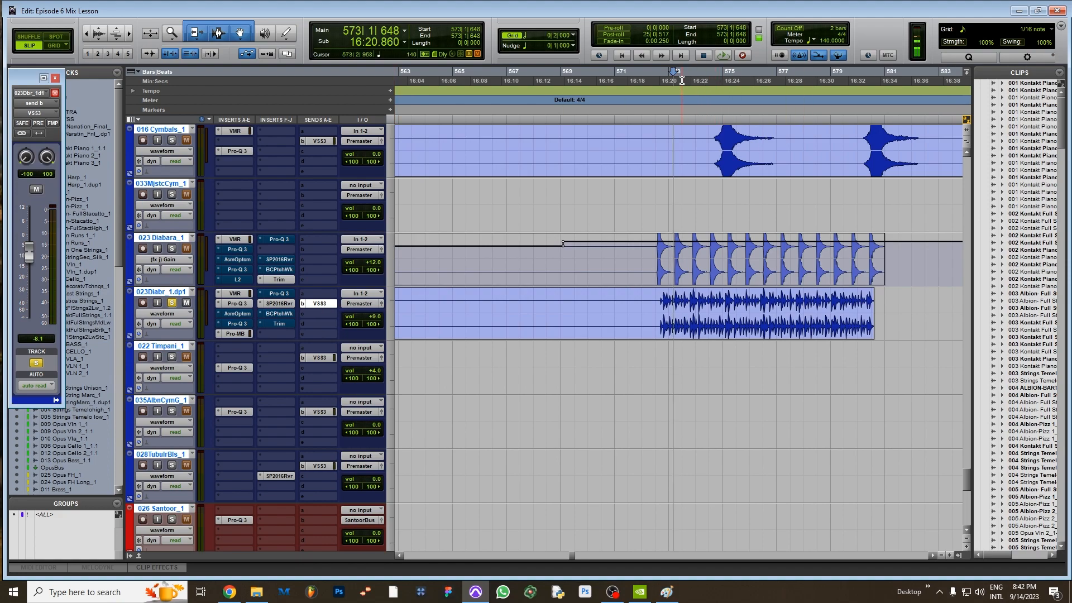
left_click(320, 305)
left_click(319, 305)
left_click(322, 304)
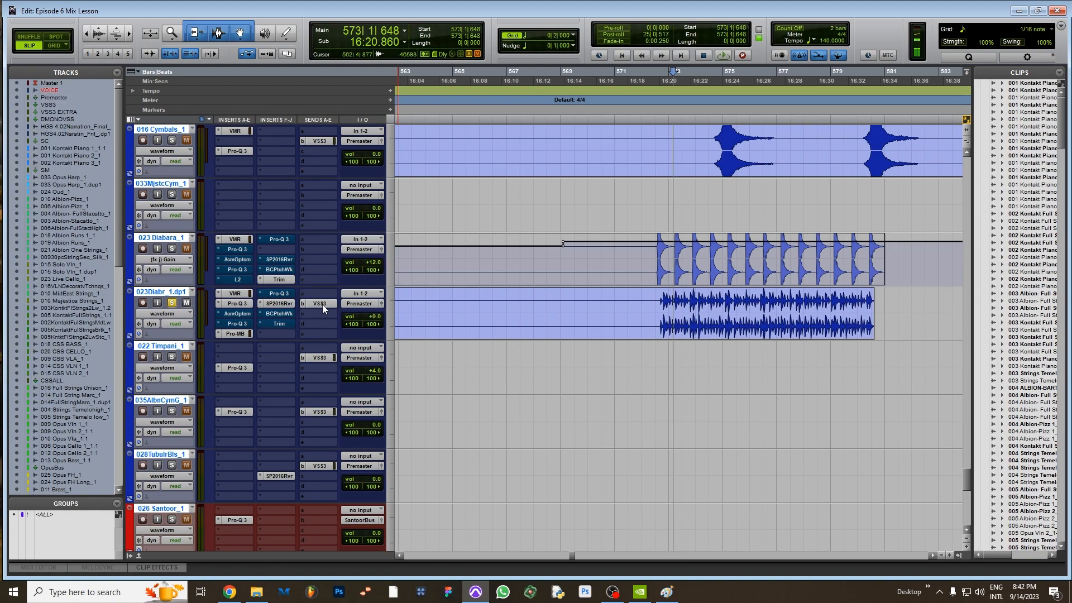
left_click(319, 305)
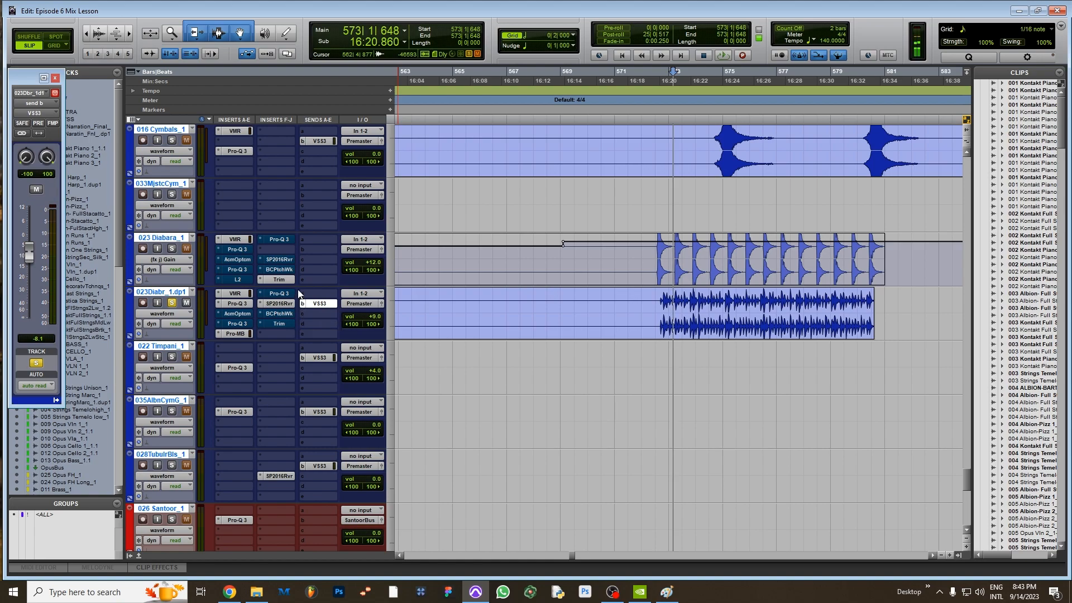
mouse_move(970, 475)
left_mouse_down()
mouse_move(993, 299)
mouse_move(960, 514)
mouse_move(964, 477)
left_mouse_up()
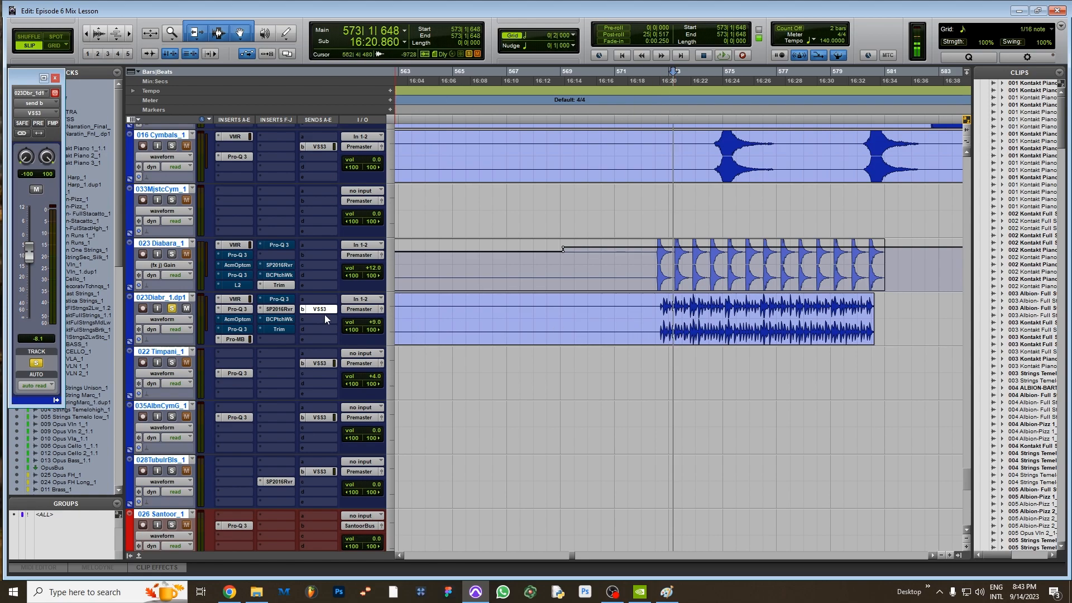
scroll(326, 313, "up", 4)
scroll(326, 313, "down", 4)
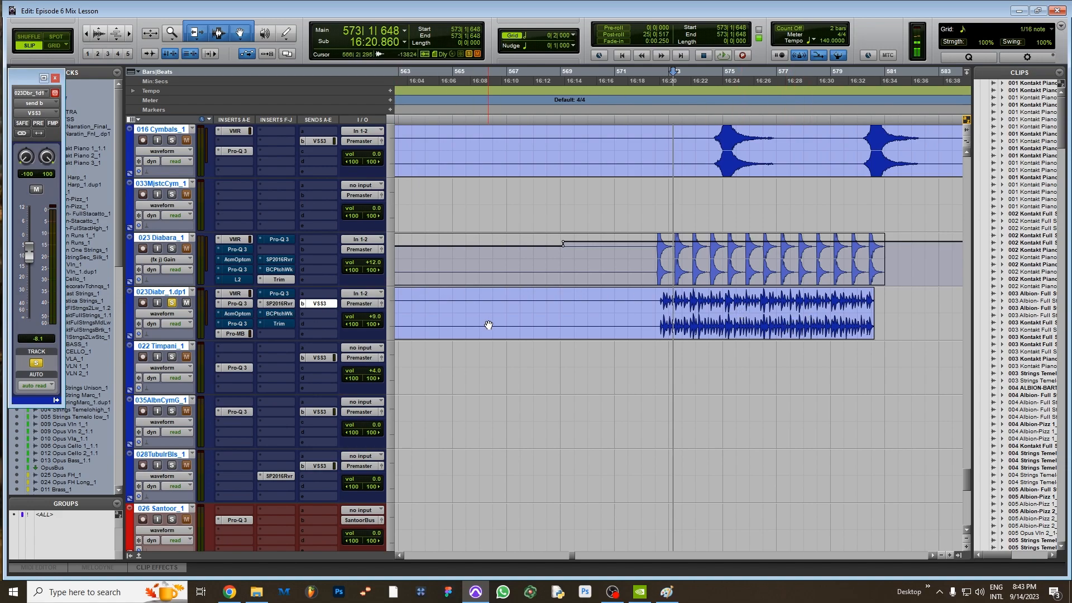
Switch to the Paint notes, circle the dynamics and tonal balance points in the TD column, and return to the Pro Tools session.
key("alt+Tab")
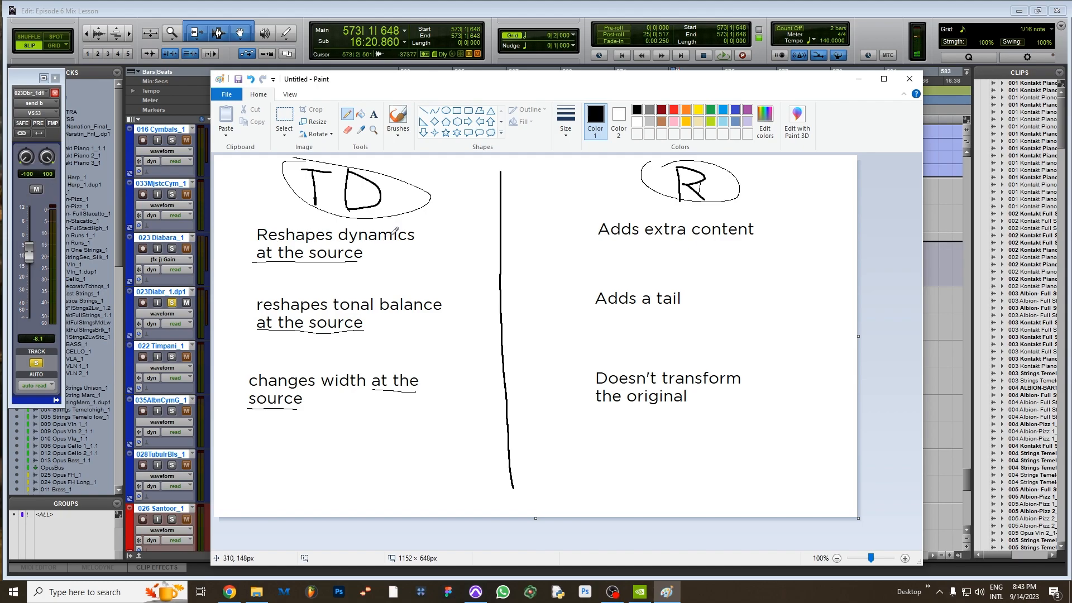
mouse_move(562, 83)
left_mouse_down()
mouse_move(703, 75)
mouse_move(651, 83)
left_mouse_up()
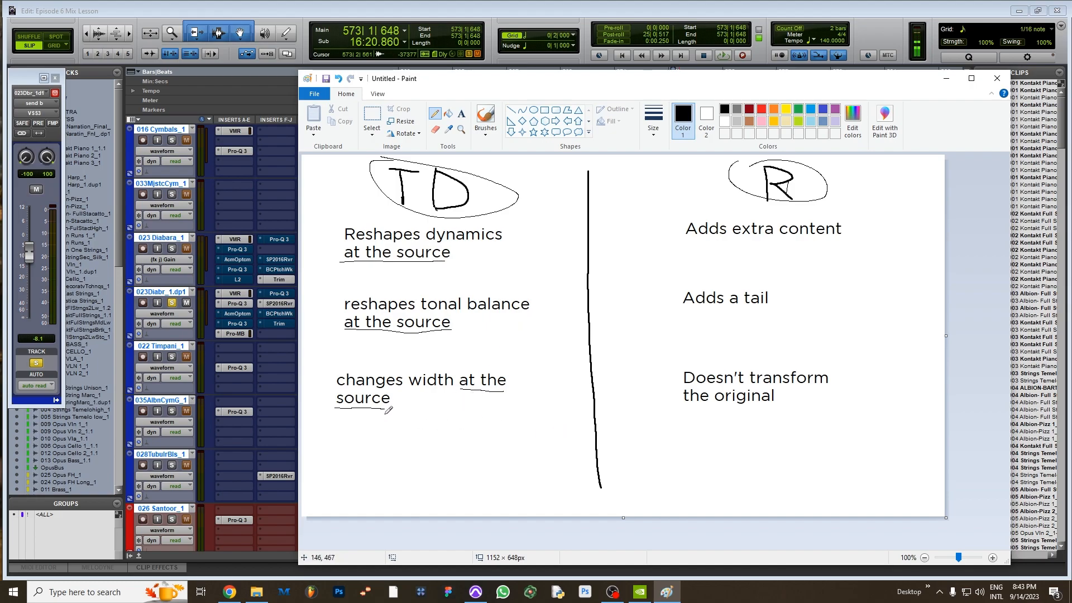
left_click_drag(888, 87, 853, 90)
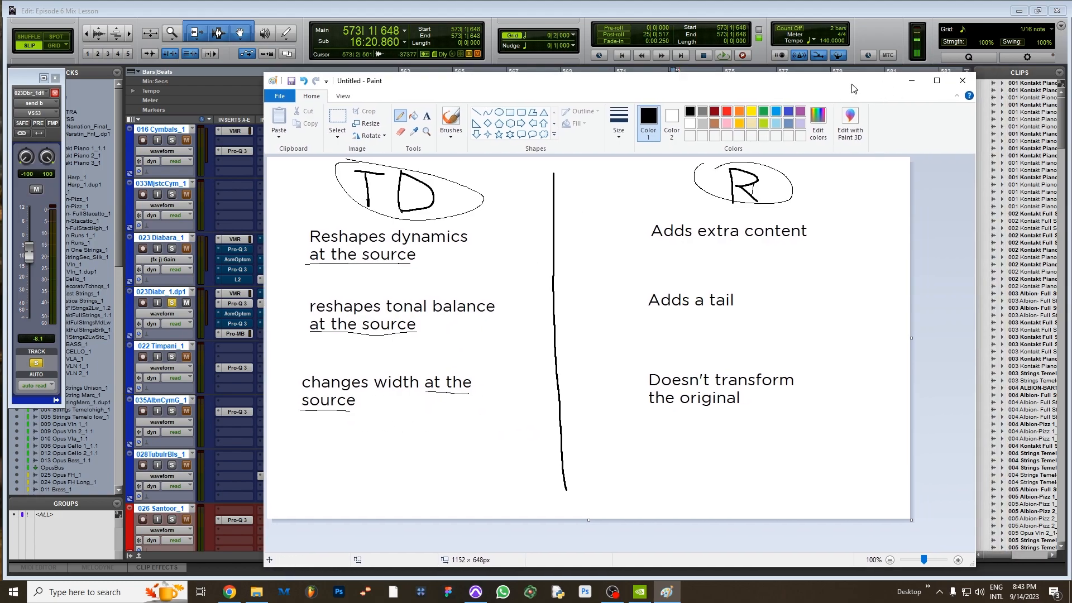
mouse_move(329, 212)
left_mouse_down()
mouse_move(498, 239)
mouse_move(276, 214)
left_mouse_up()
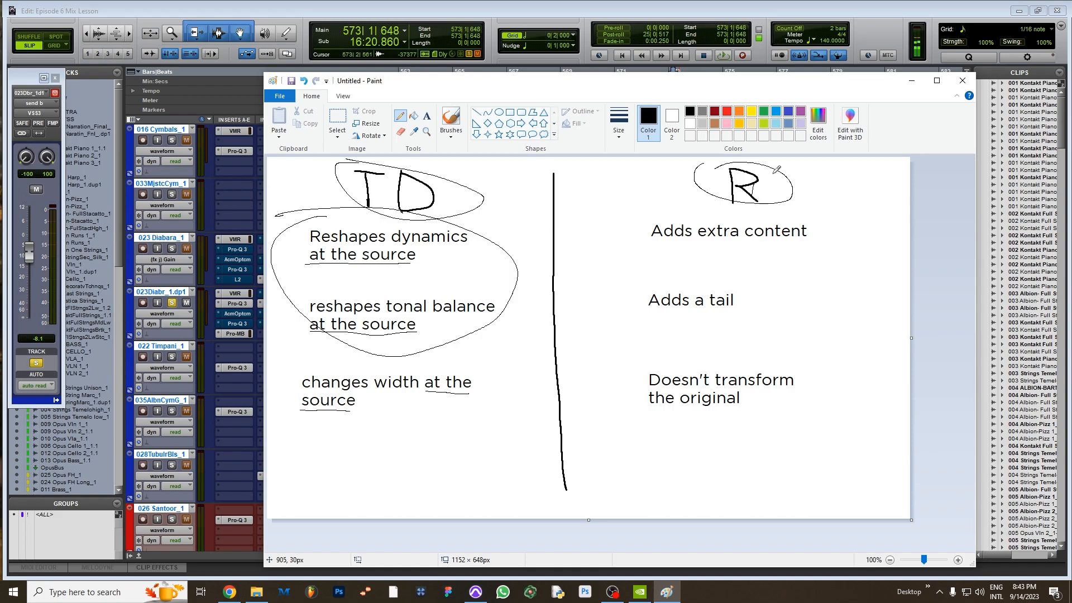
left_click(908, 81)
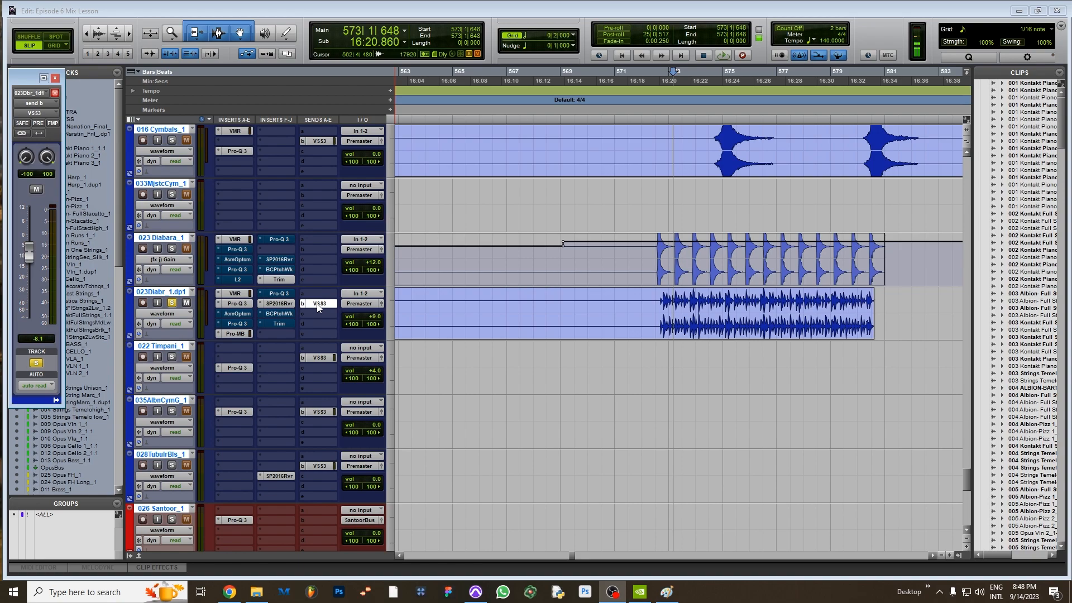
Raise the duplicated Diabara track's VSS3 send level to -0.6 dB.
left_click_drag(31, 266, 31, 249)
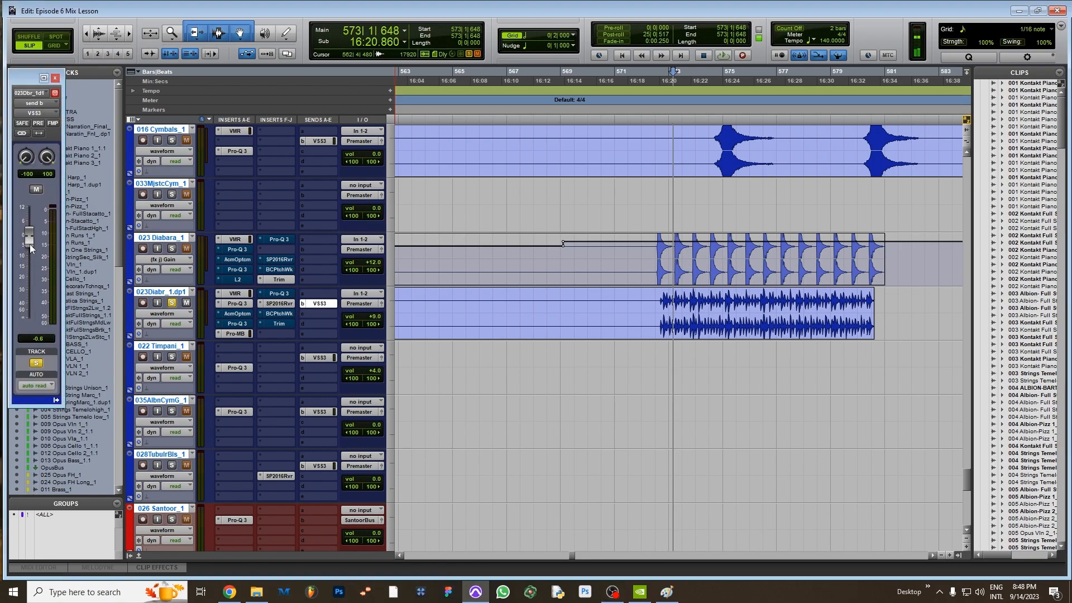